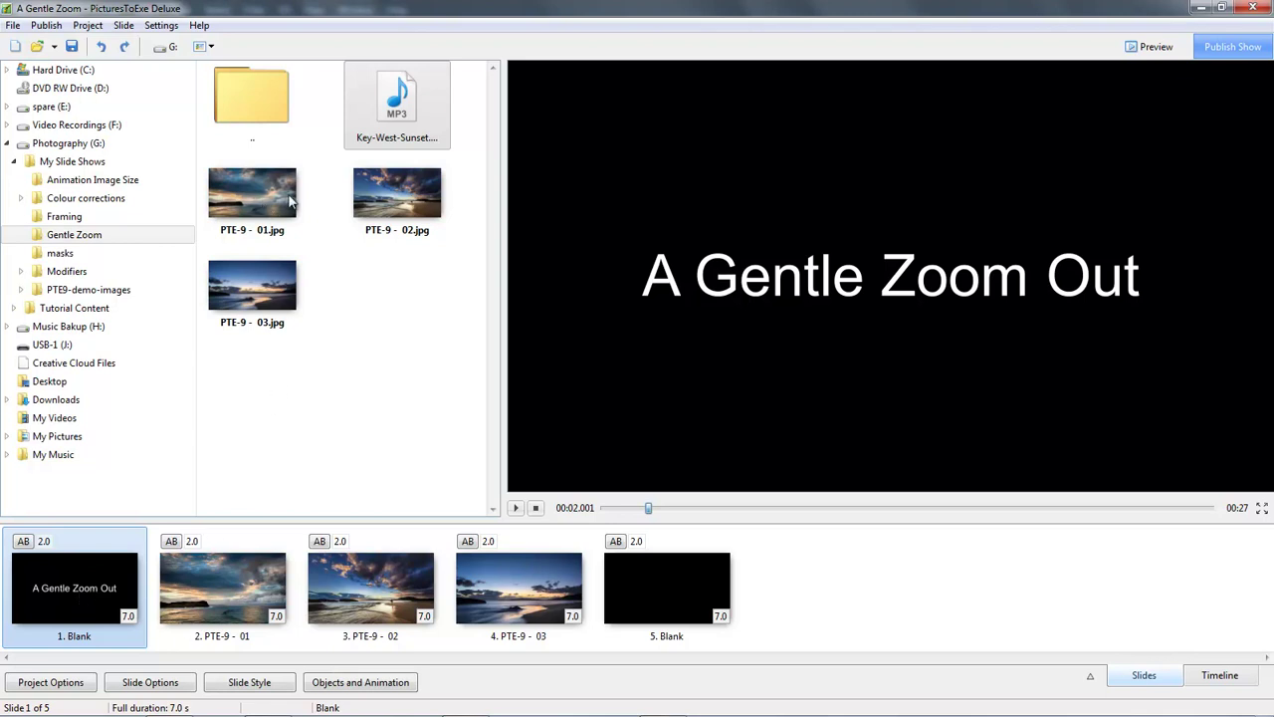
Set the duration of slide 3, PTE-9 - 02, to 12 seconds
left_click(217, 591)
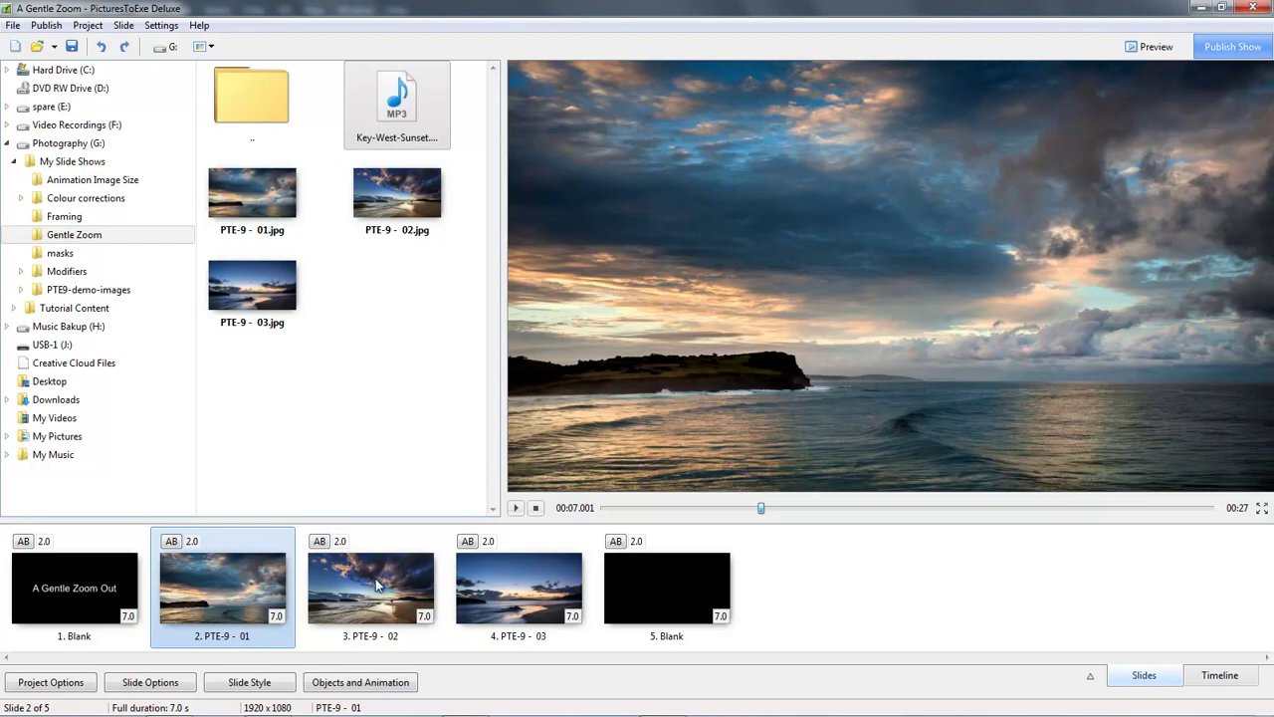
left_click(499, 591)
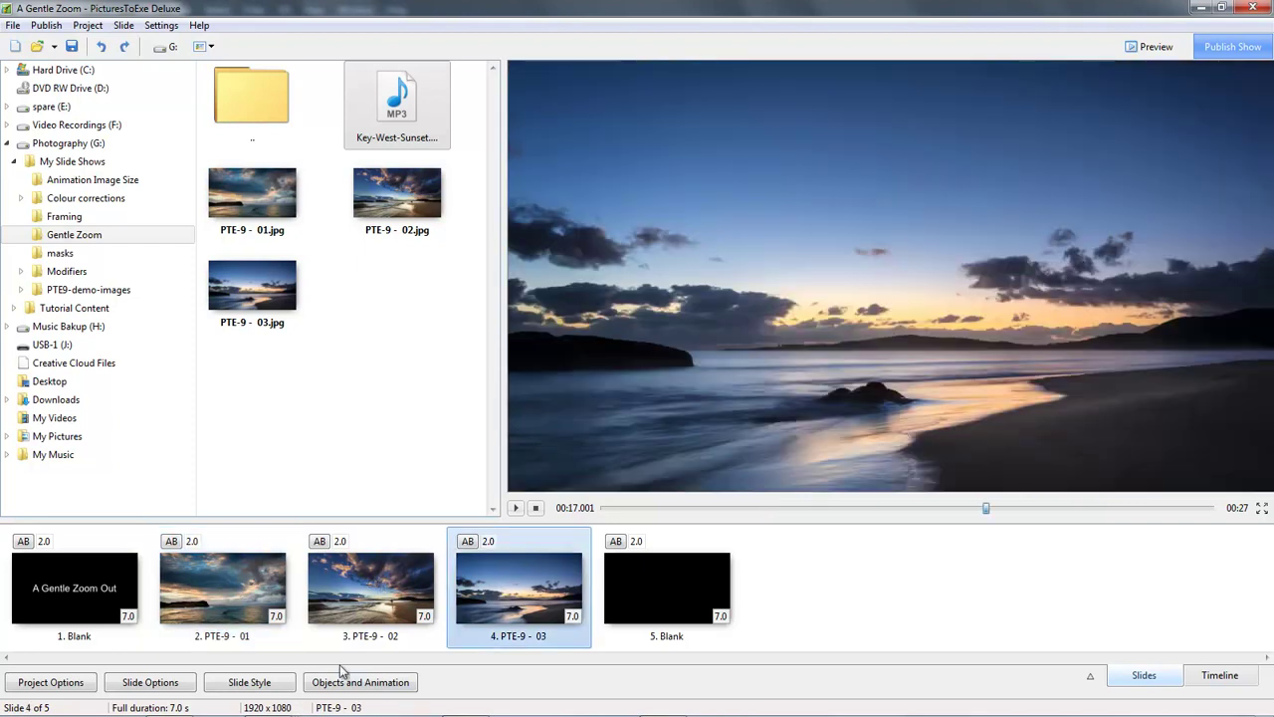
left_click(380, 585)
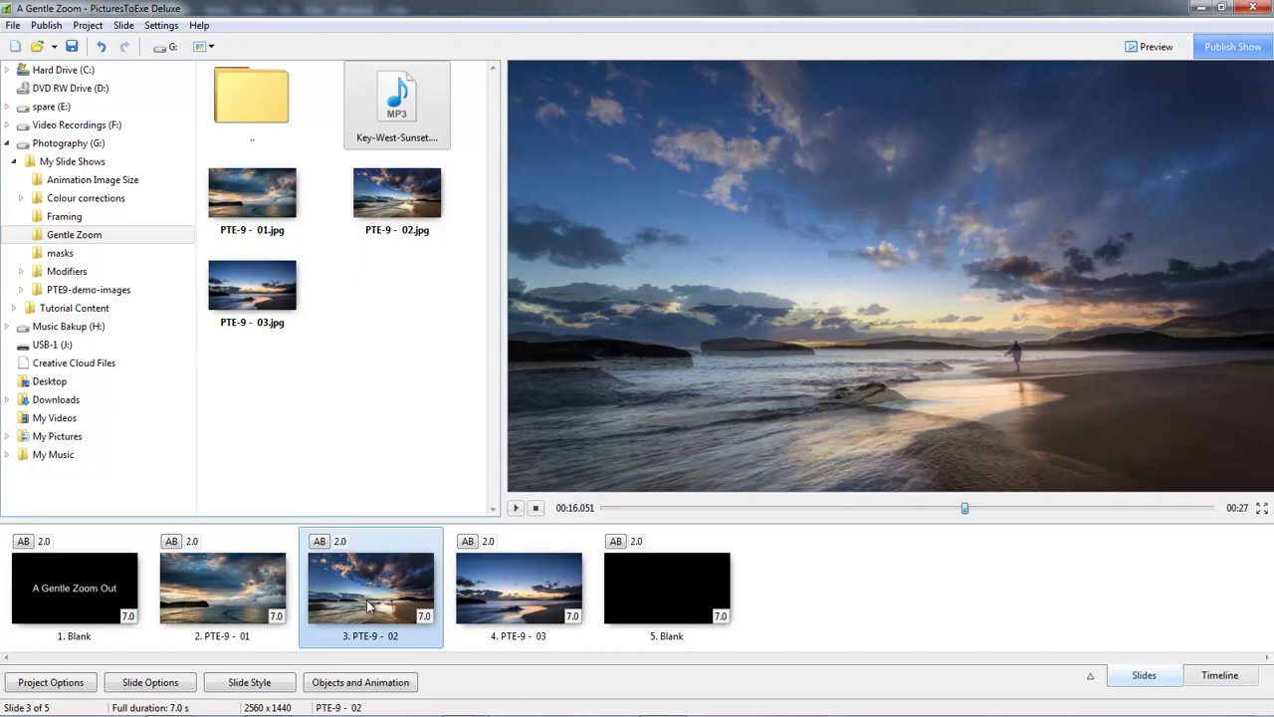
left_click(425, 615)
type("12")
key("Return")
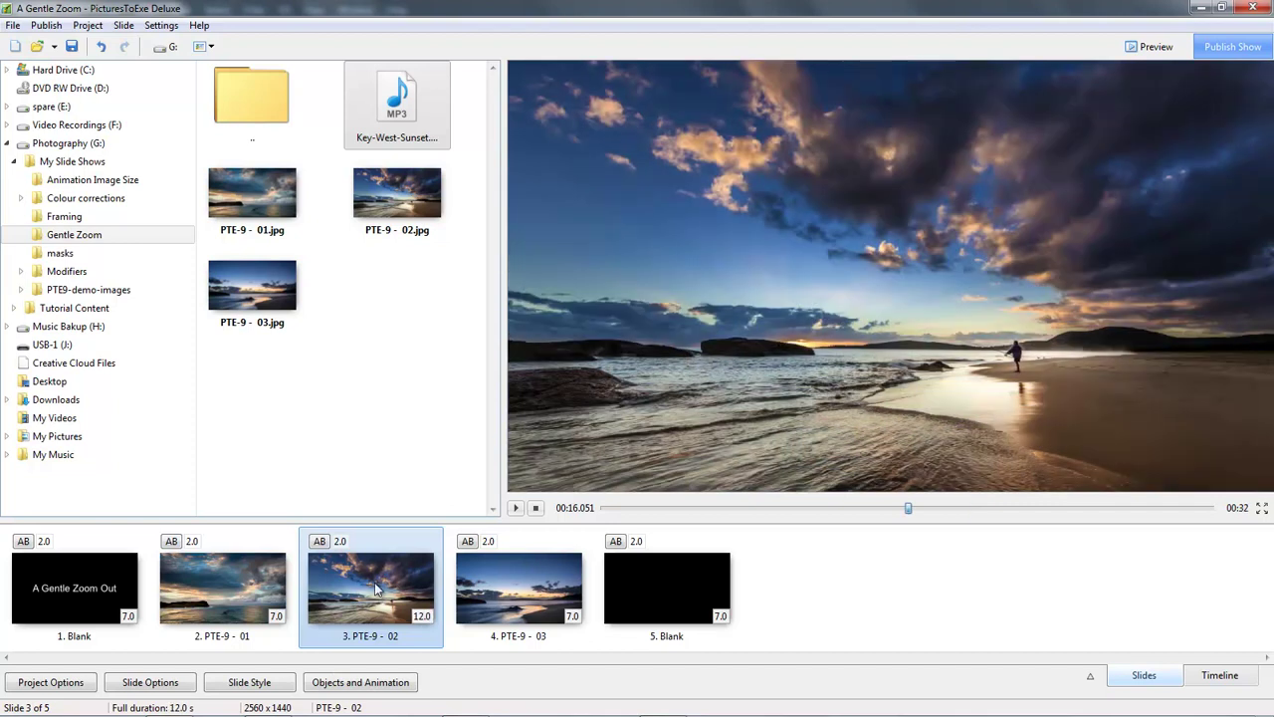
In Objects and Animation, clone the starting key frame of PTE-9 - 02 and move the copy to 12.000 seconds
left_click(374, 683)
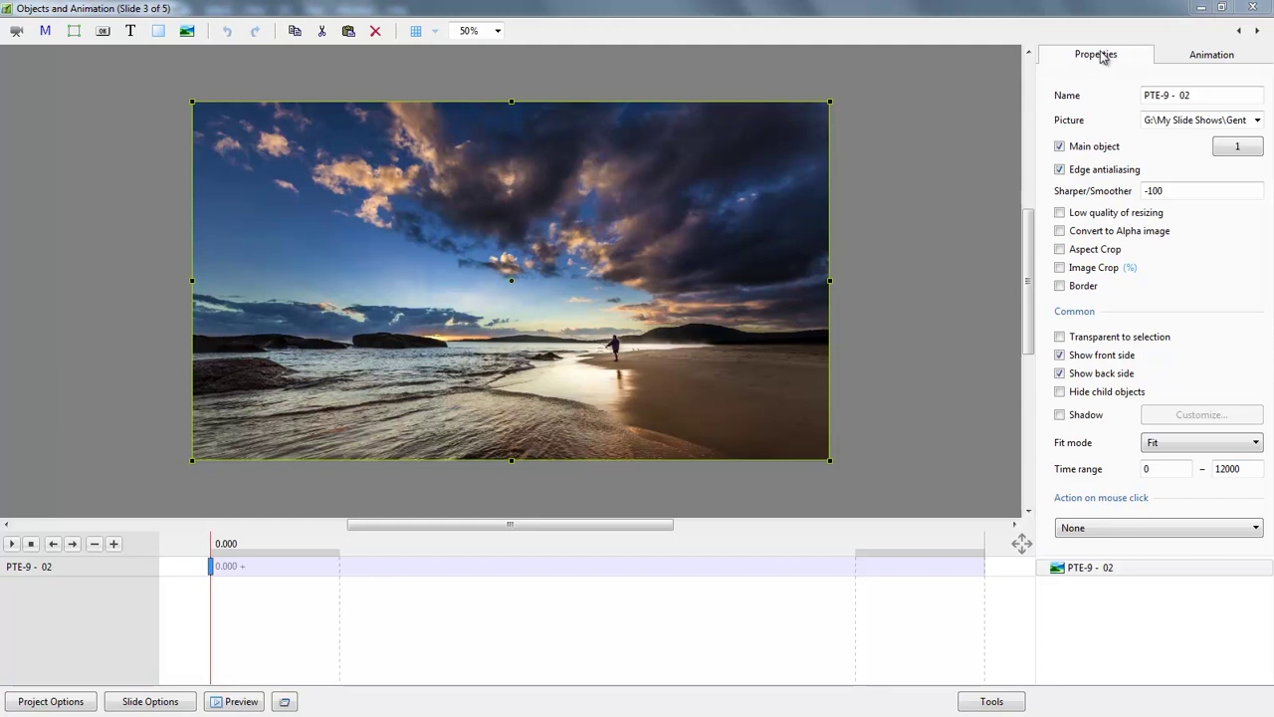
left_click(1206, 58)
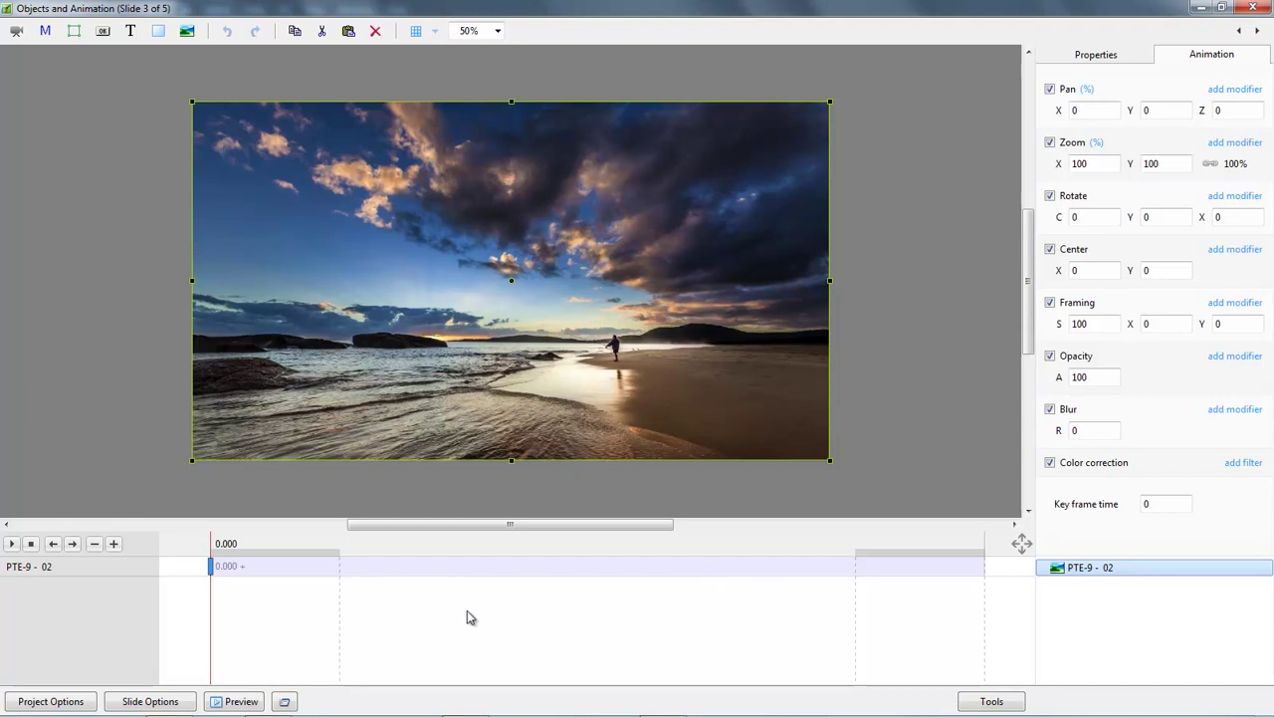
right_click(211, 572)
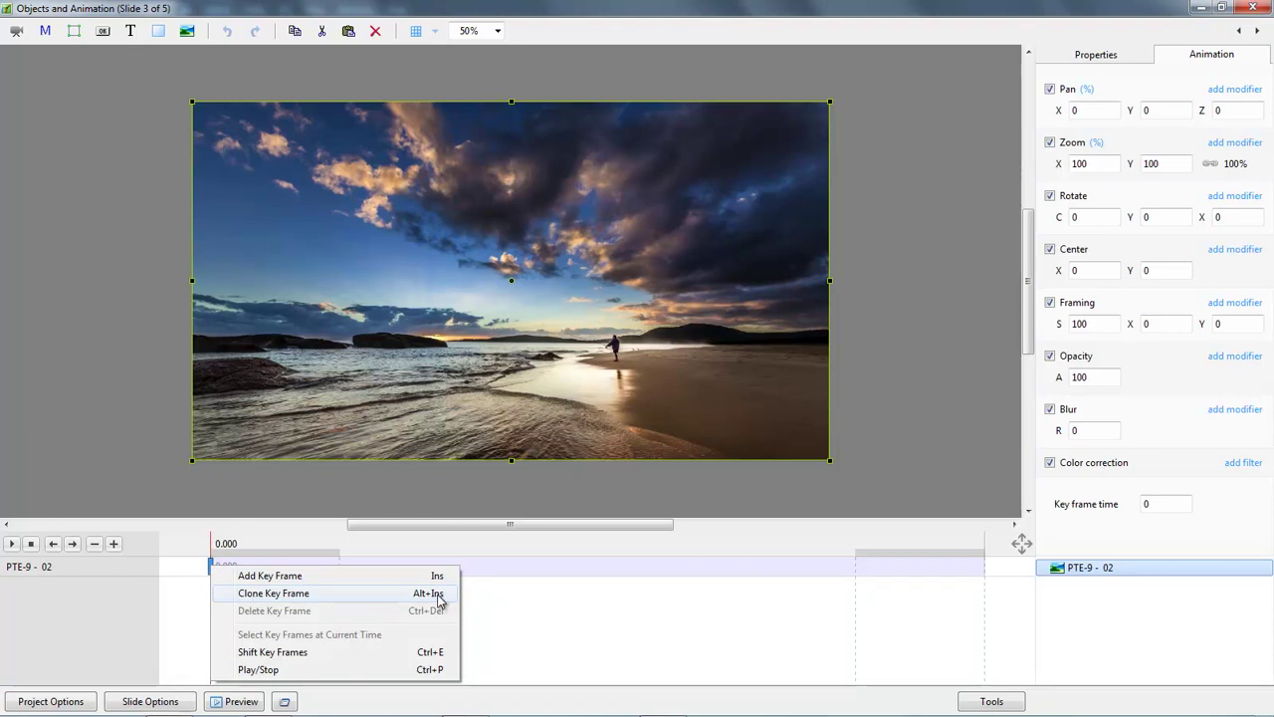
left_click(253, 594)
left_click_drag(236, 574, 988, 590)
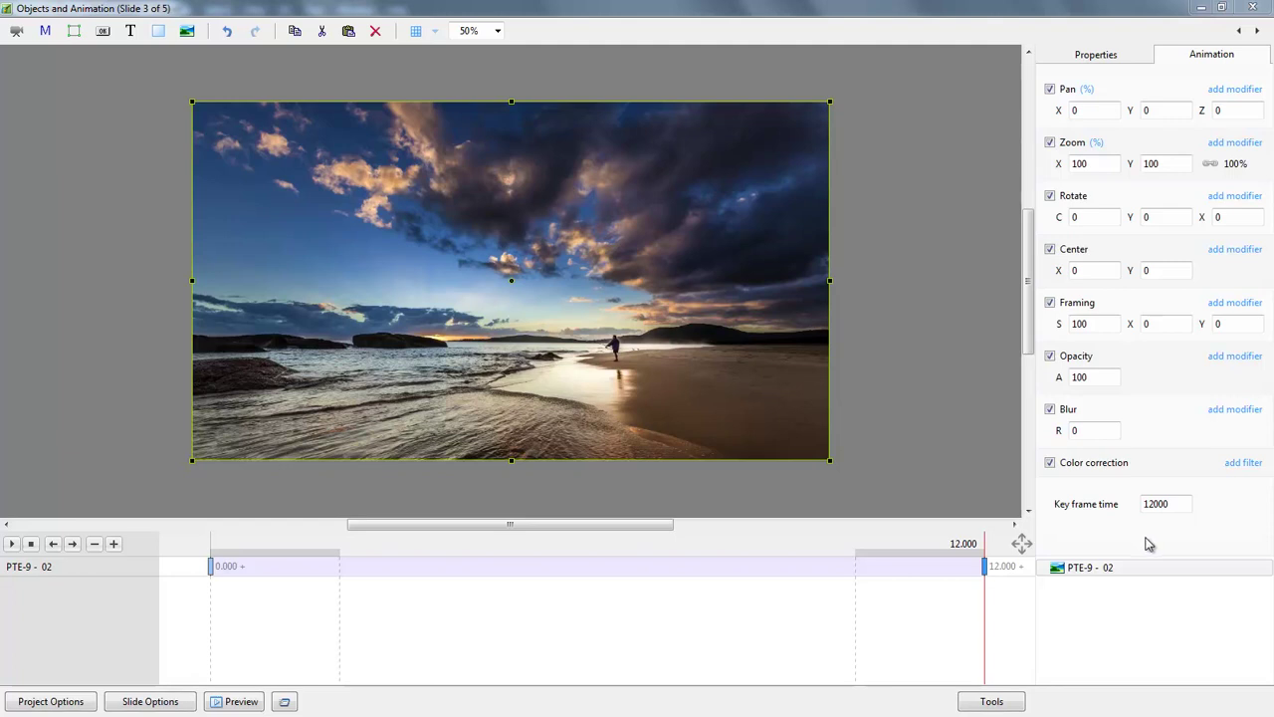
Set the zoom of the key frame at 0 seconds to Original Size
left_click(211, 568)
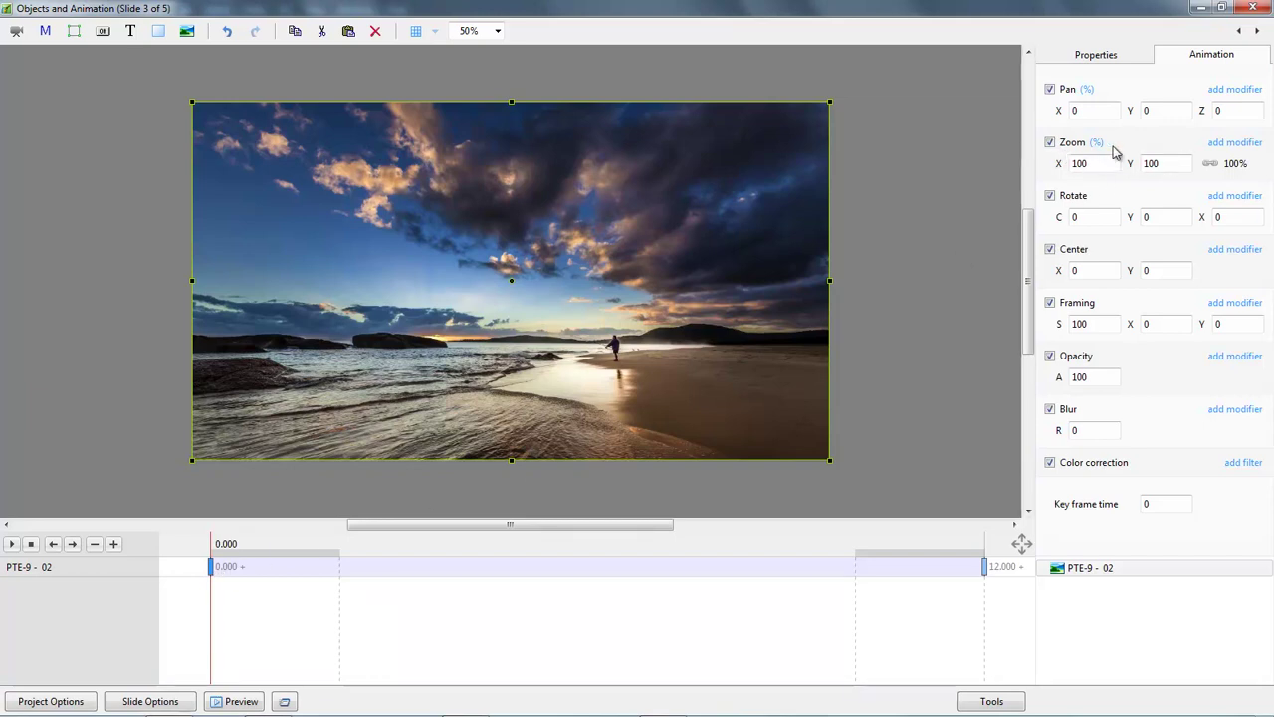
left_click(1236, 166)
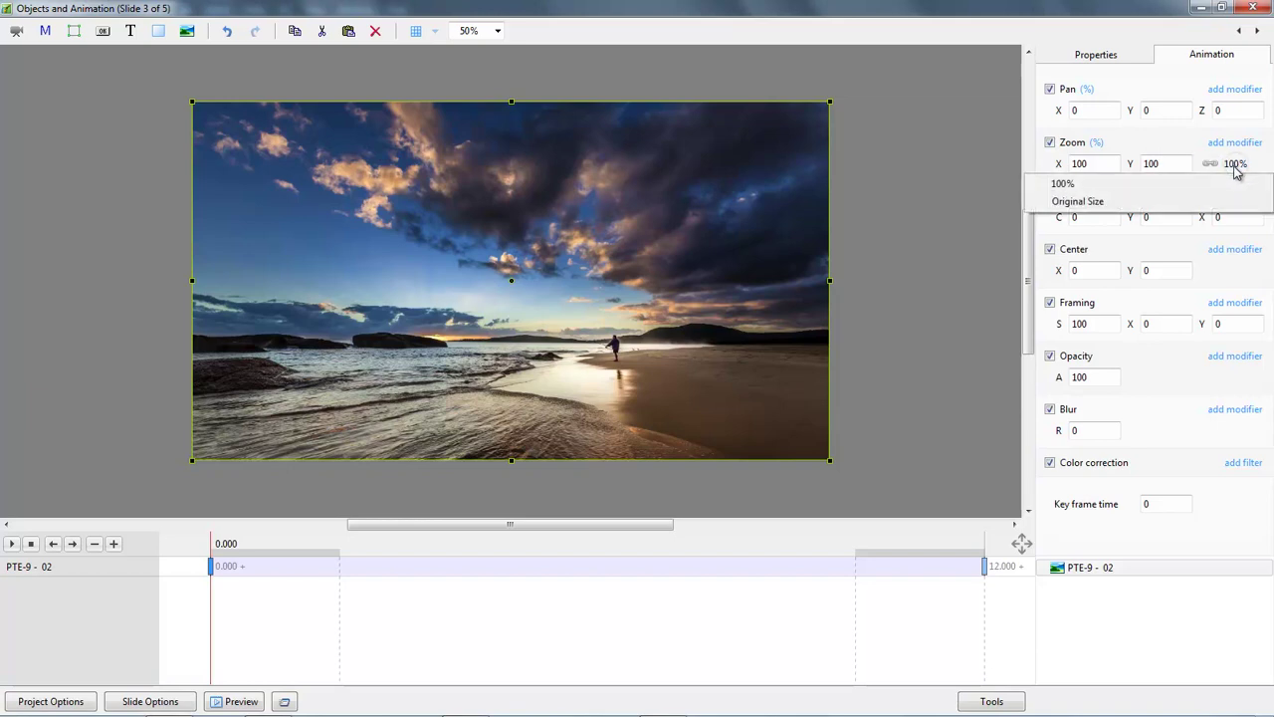
left_click(1063, 203)
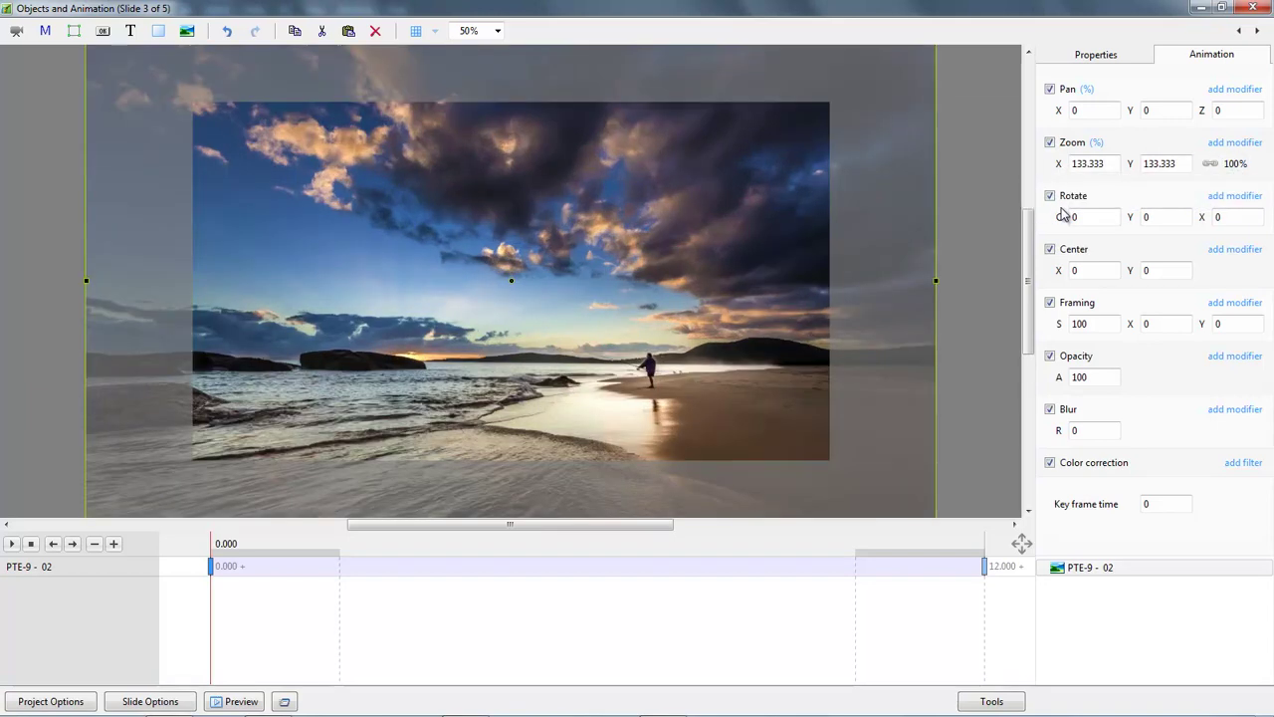
Compare the image size at the start and end key frames and play slide 3's zoom animation
left_click(498, 30)
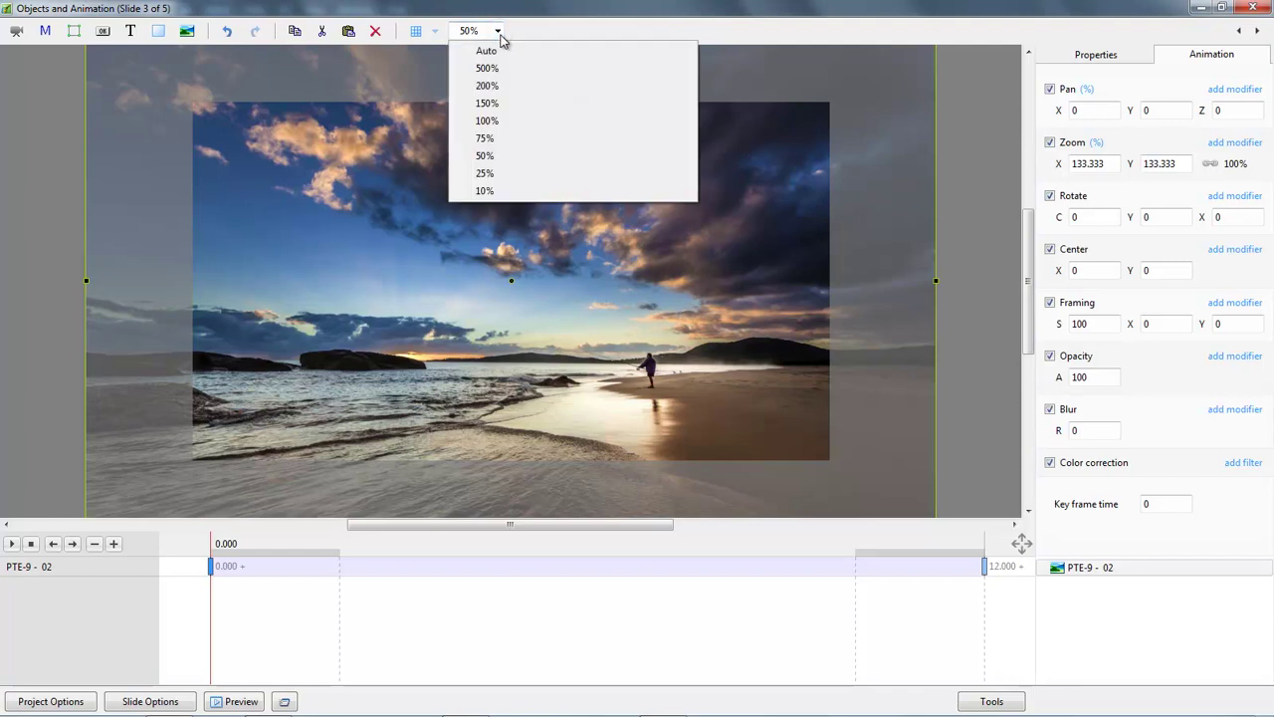
left_click(485, 175)
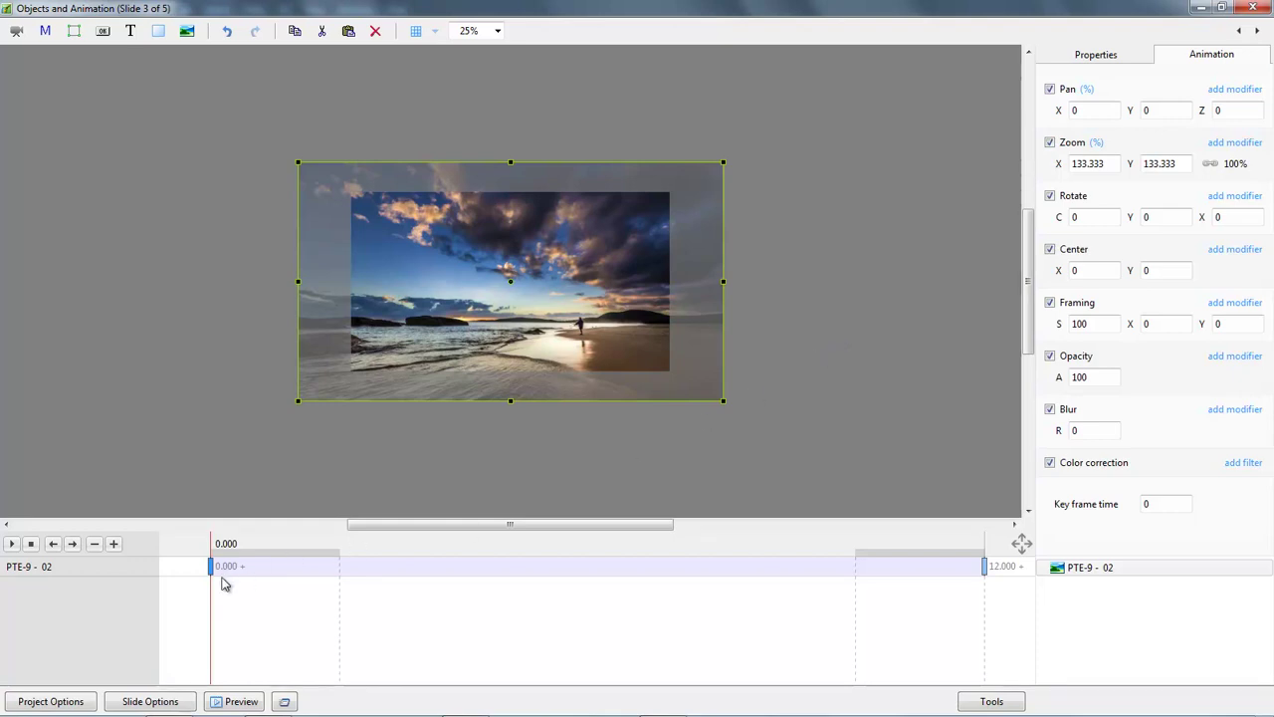
left_click(986, 566)
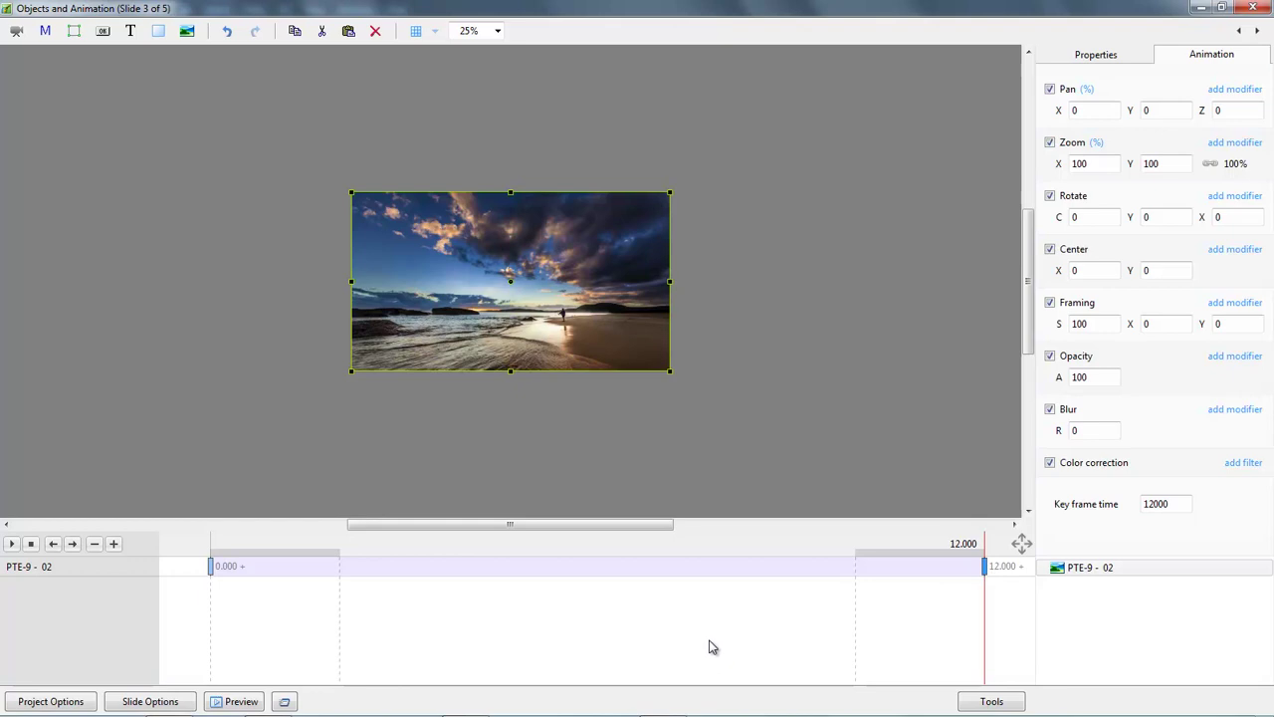
left_click(211, 567)
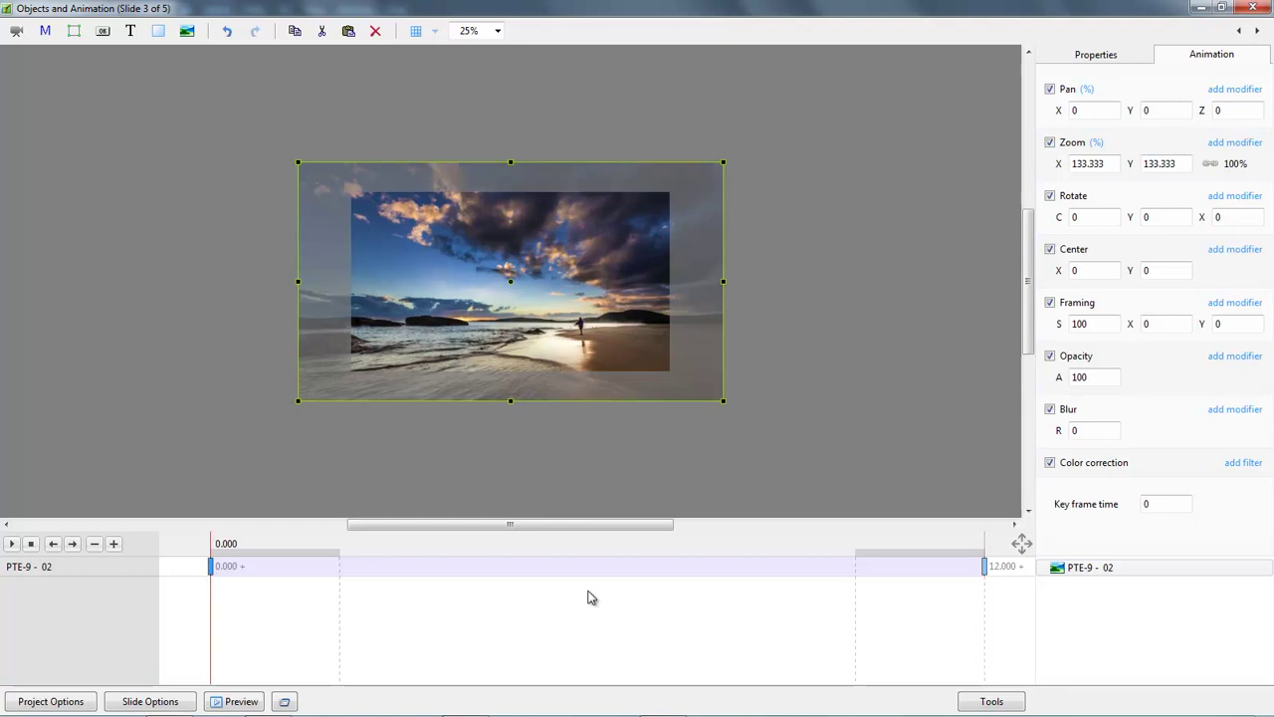
left_click(986, 569)
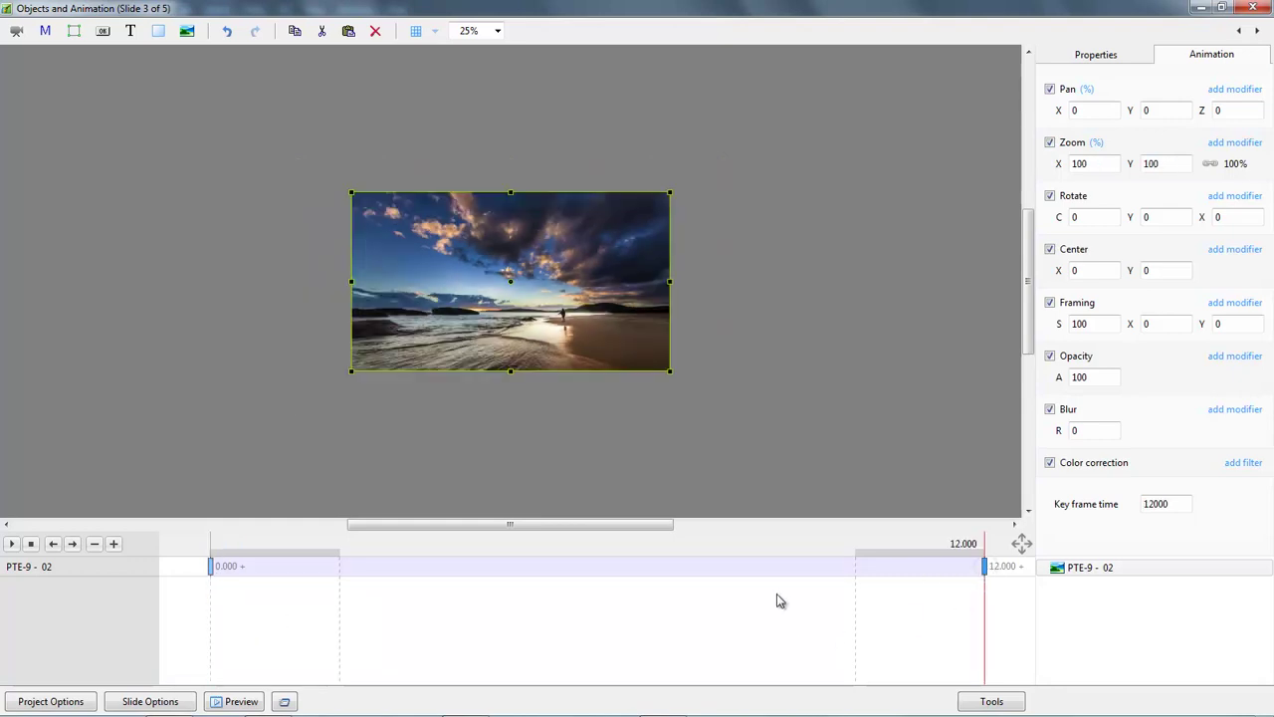
left_click(499, 31)
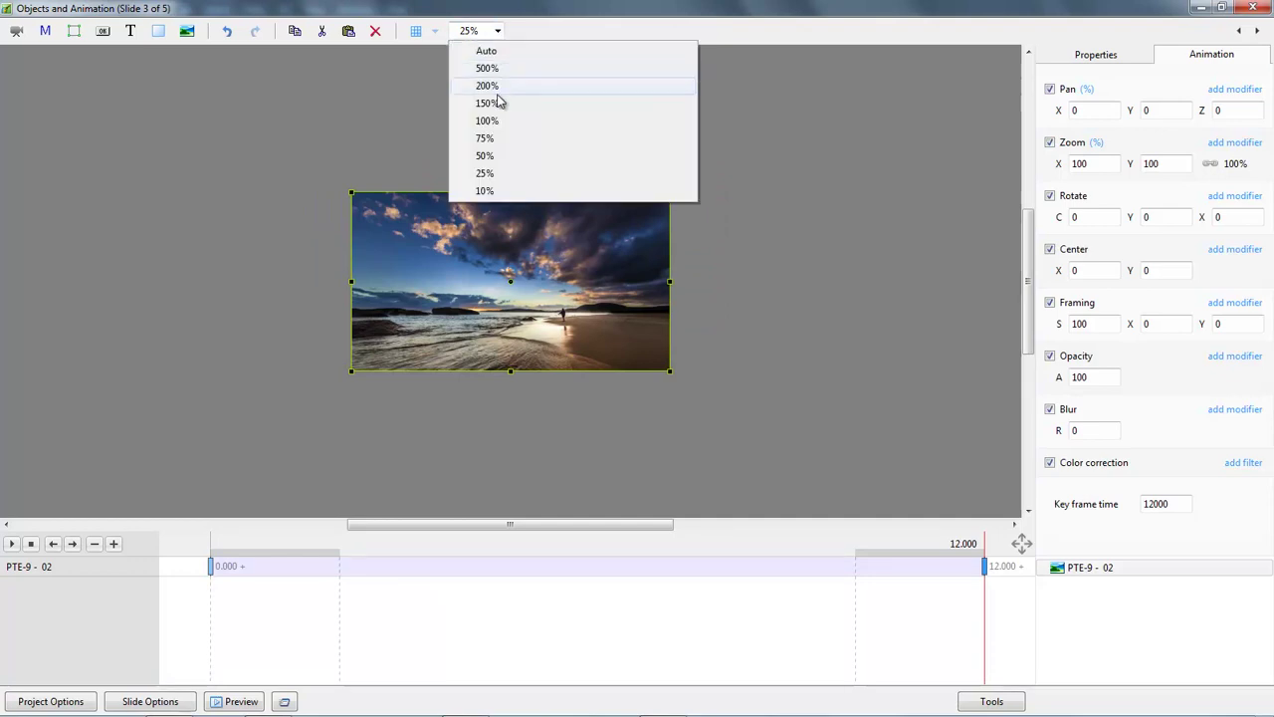
left_click(487, 156)
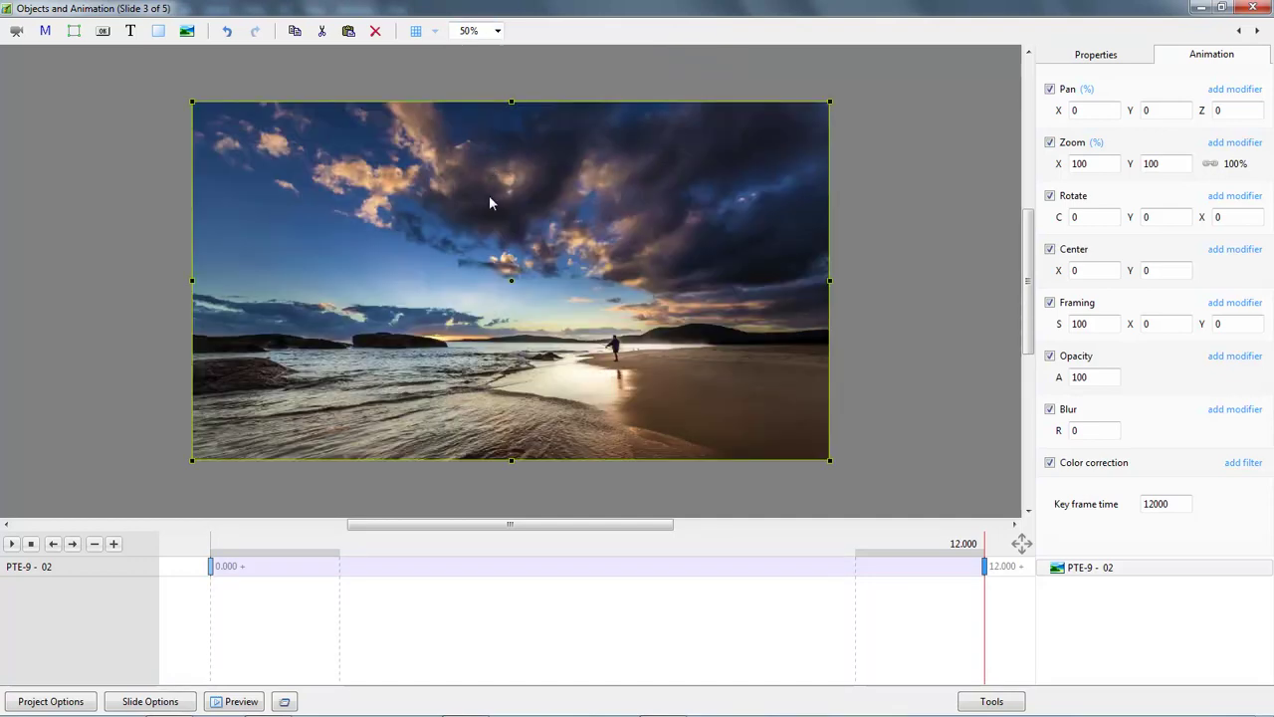
left_click(213, 565)
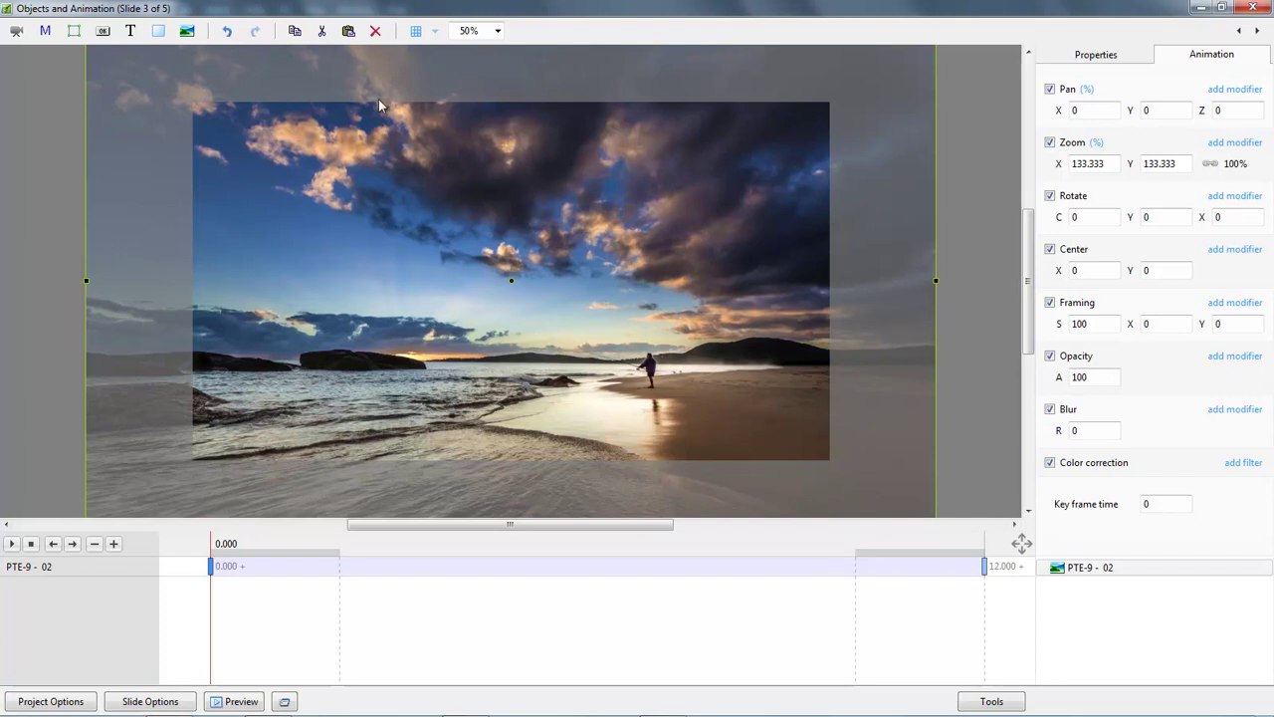
left_click(12, 544)
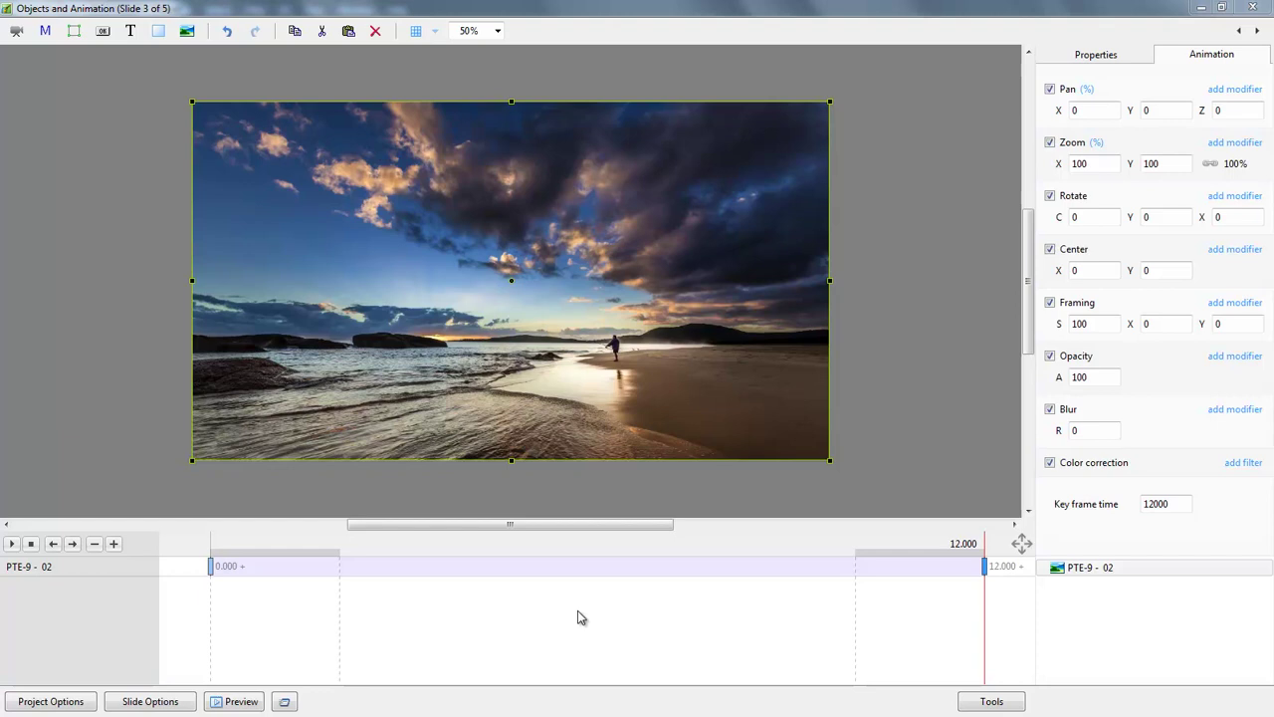
left_click(1256, 8)
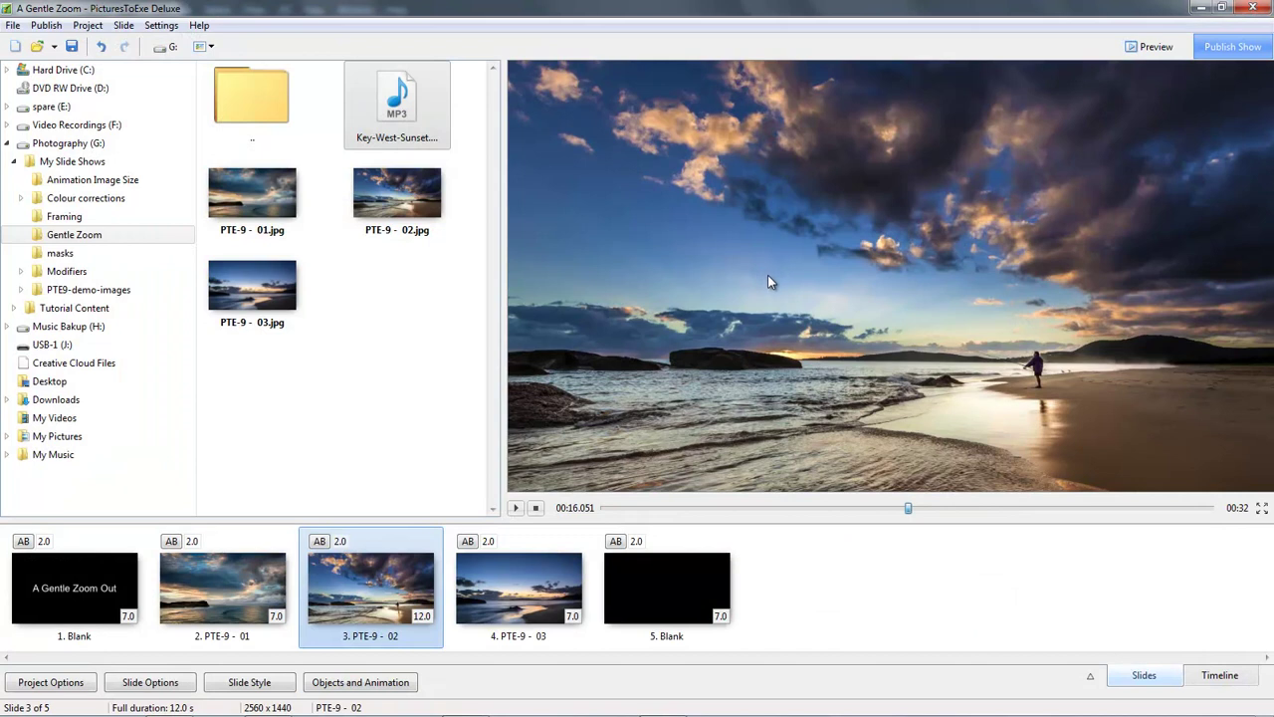
Preview the show from slide 2 through the zoom on slide 3 and stop playback
mouse_move(500, 351)
left_mouse_down()
mouse_move(461, 355)
mouse_move(502, 356)
left_mouse_up()
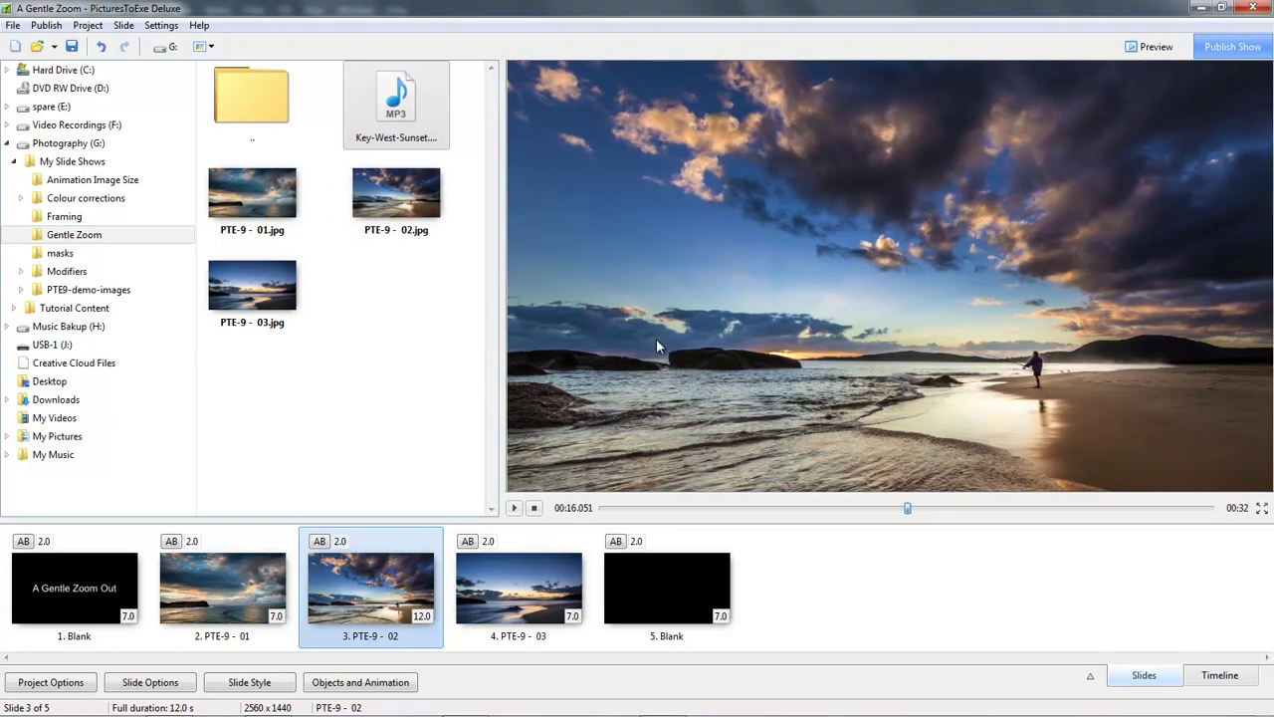
left_click(221, 591)
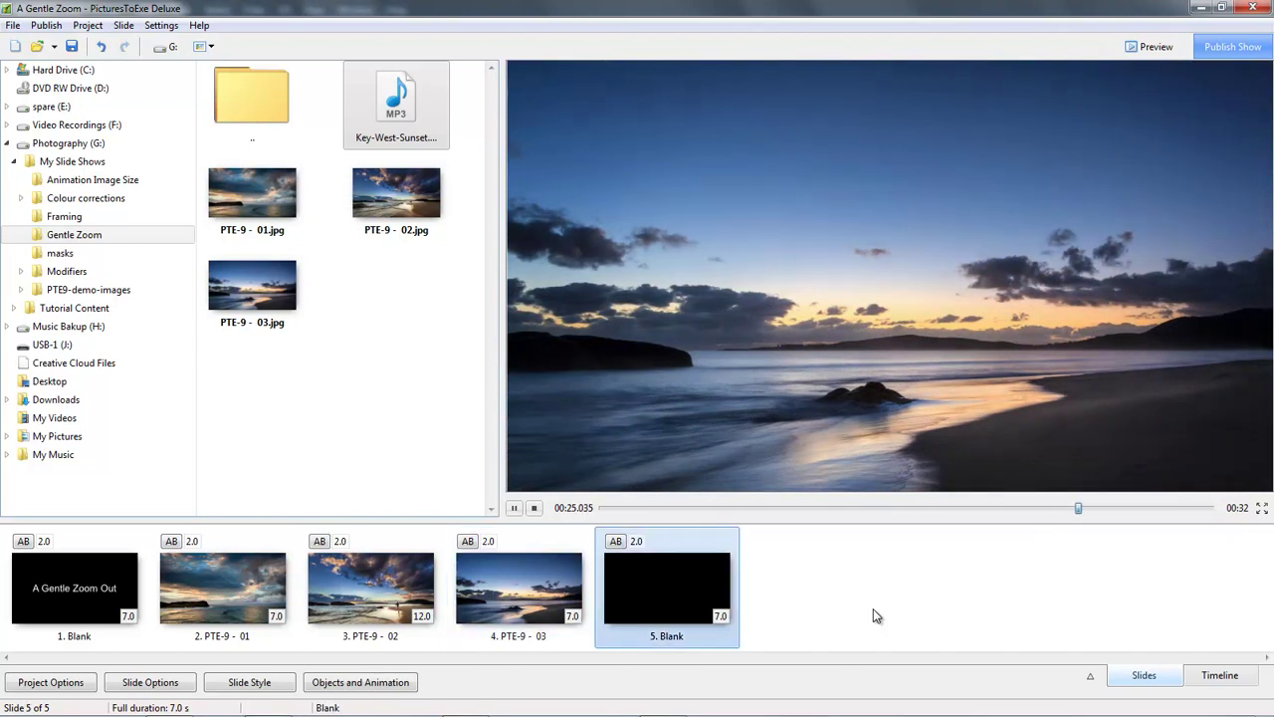
left_click(533, 508)
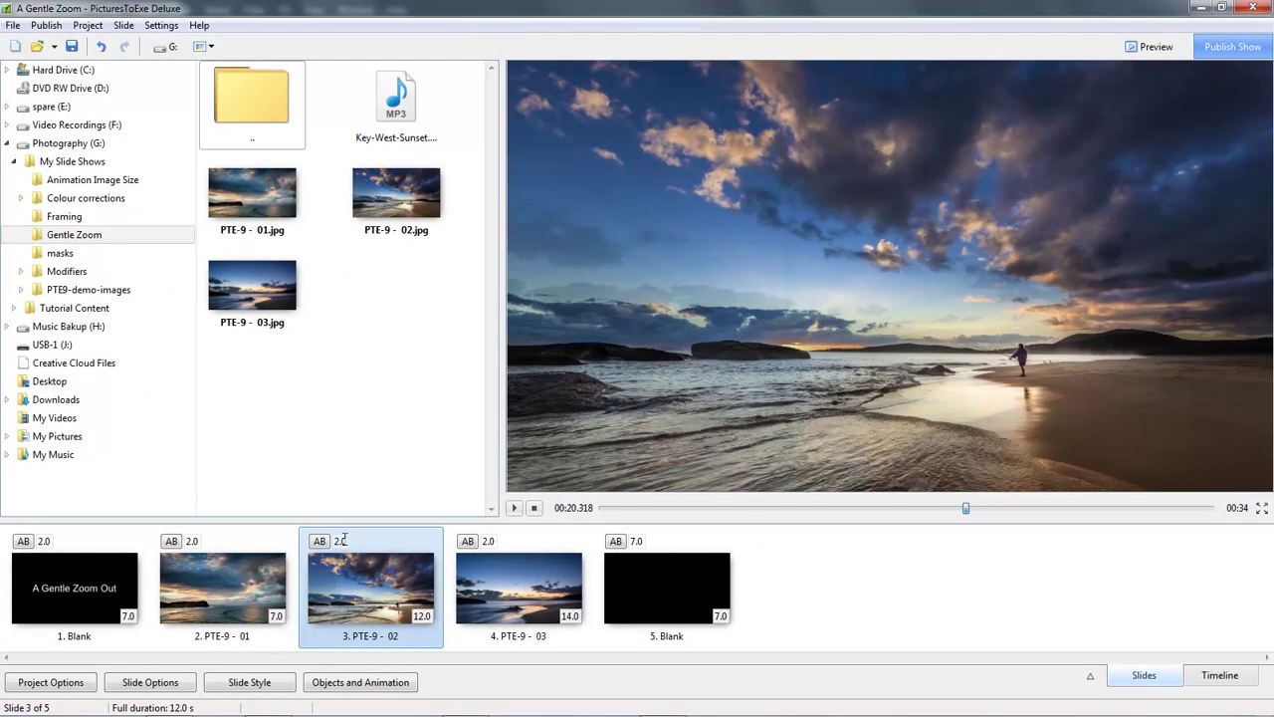
Set the duration of slide 3 to 14 seconds
left_click(342, 541)
left_click(426, 616)
type("14")
Play the whole slide show from the beginning
left_click(50, 587)
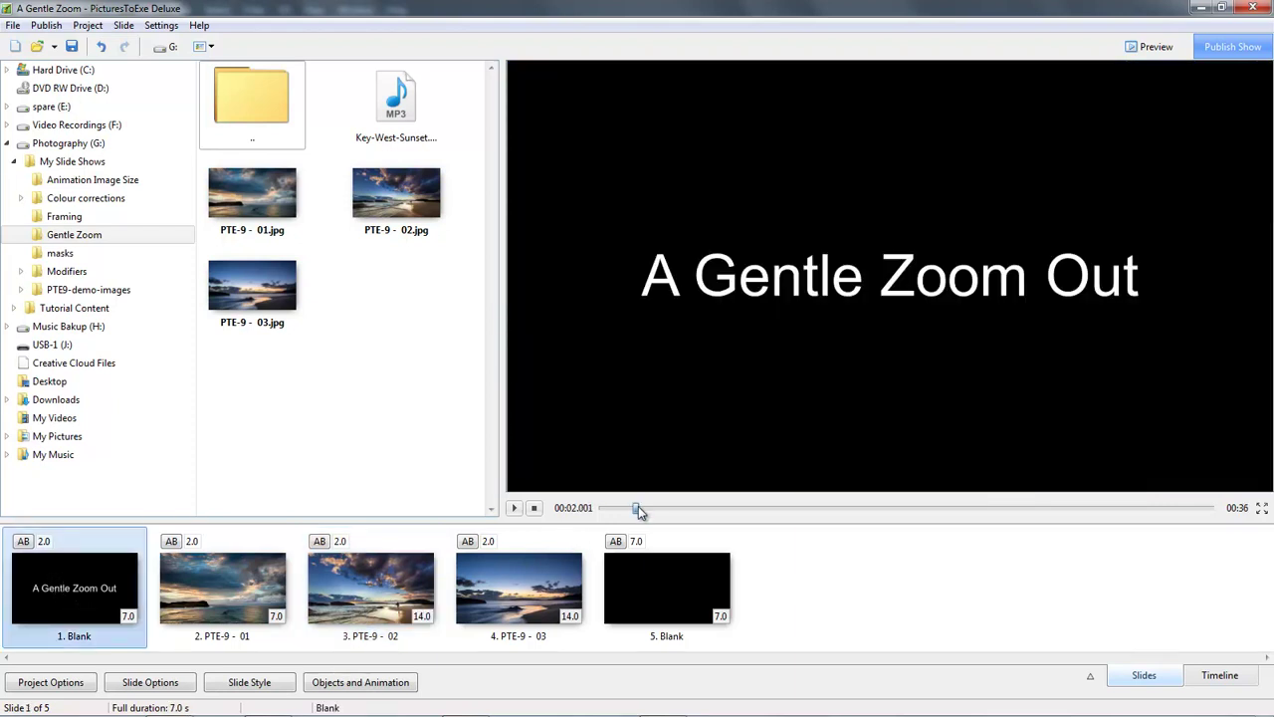
left_click_drag(637, 507, 603, 510)
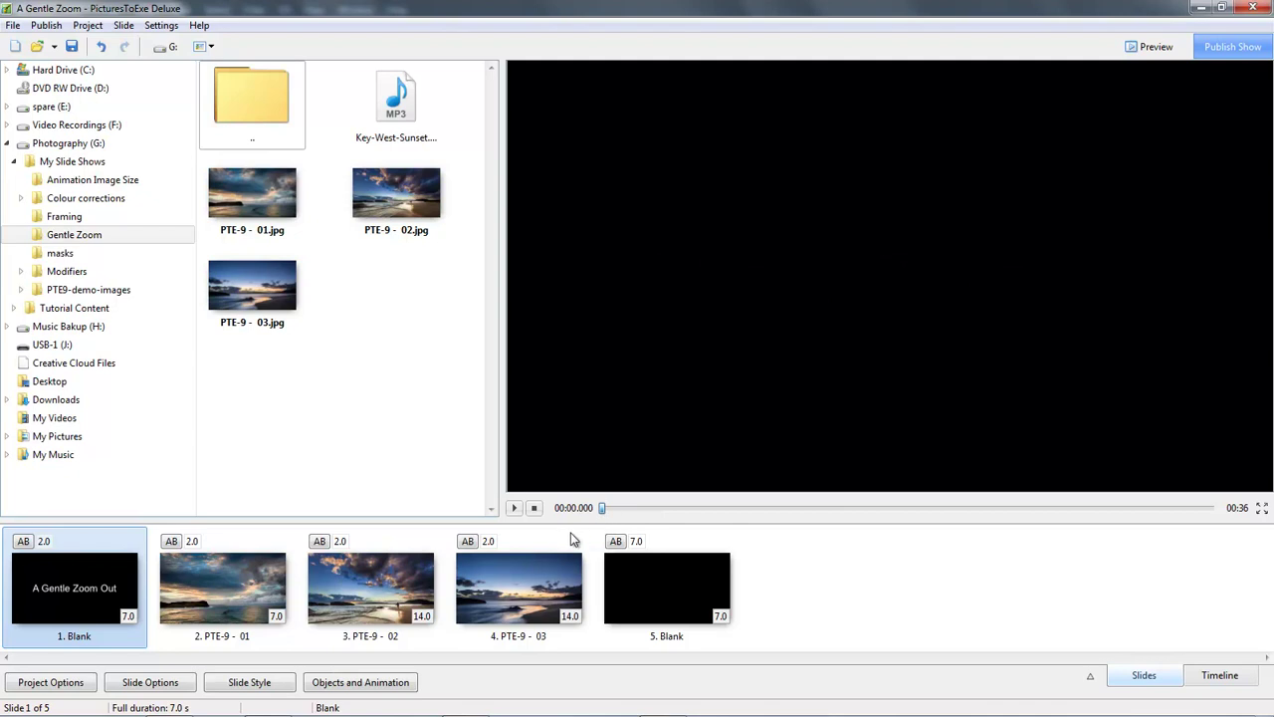
left_click(514, 508)
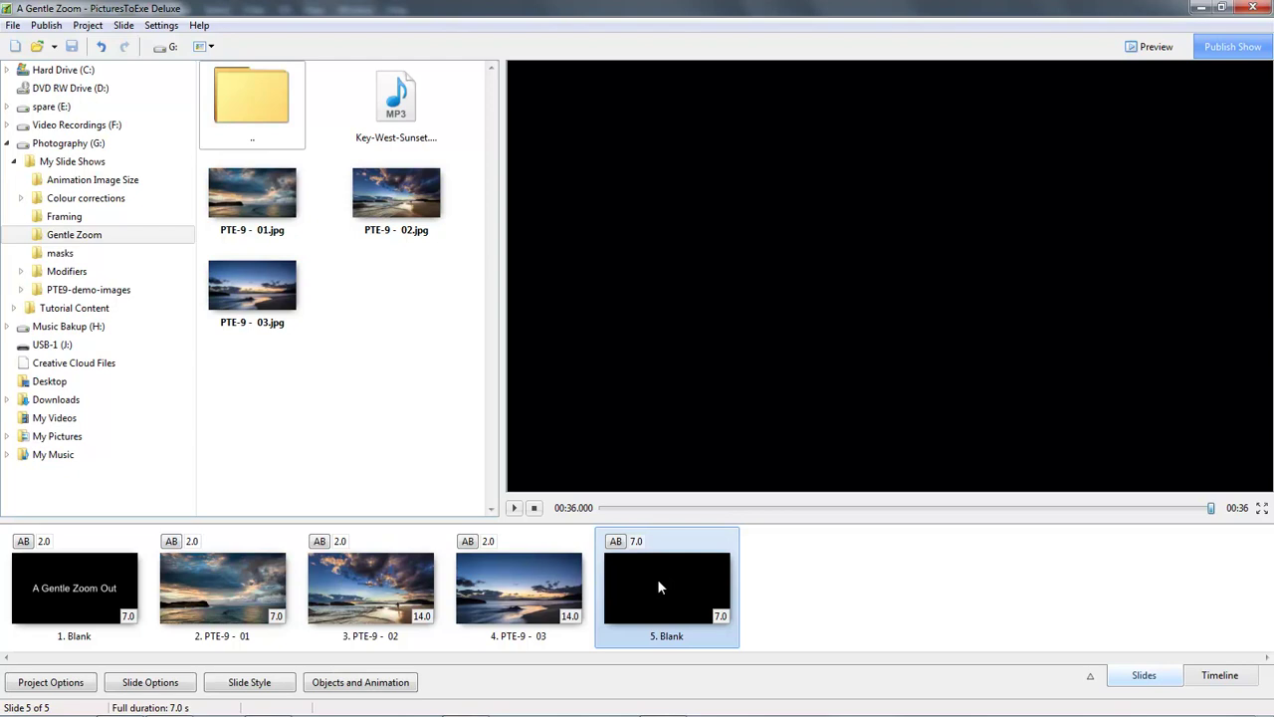
Reverse slide 3's zoom animation by swapping its start and end key frames between 0 and 14 seconds
left_click(366, 594)
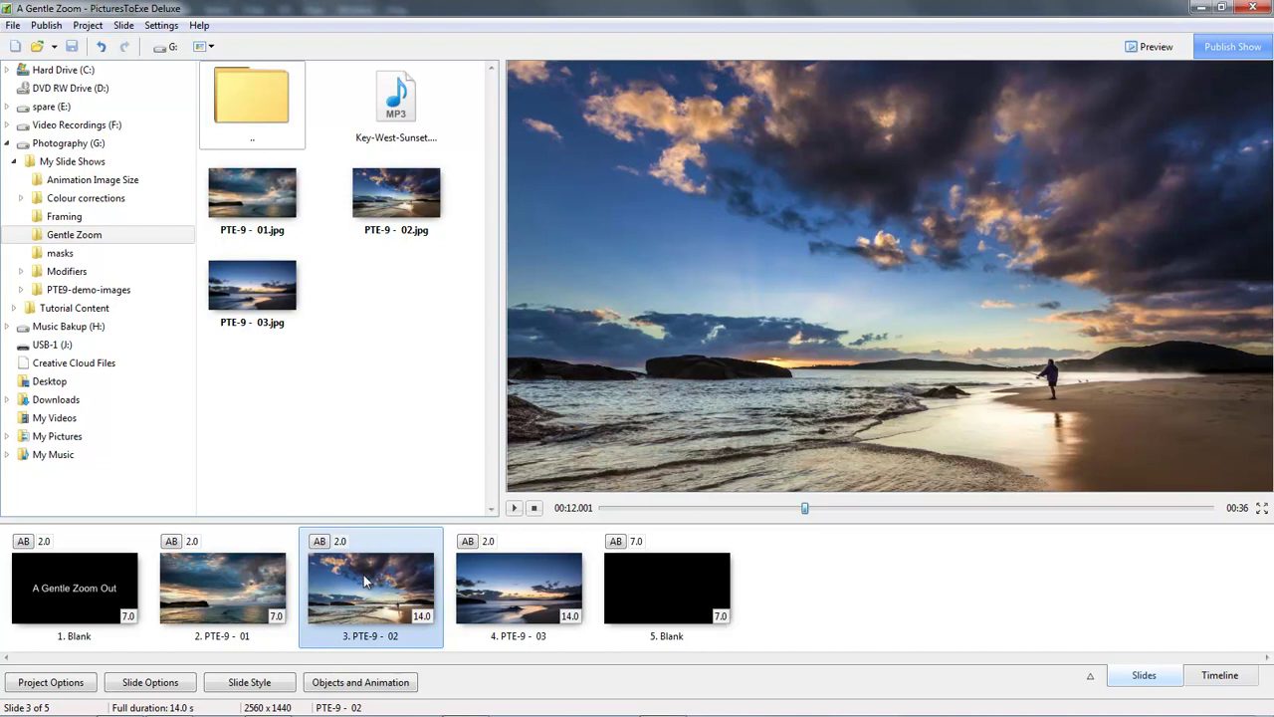
left_click(360, 683)
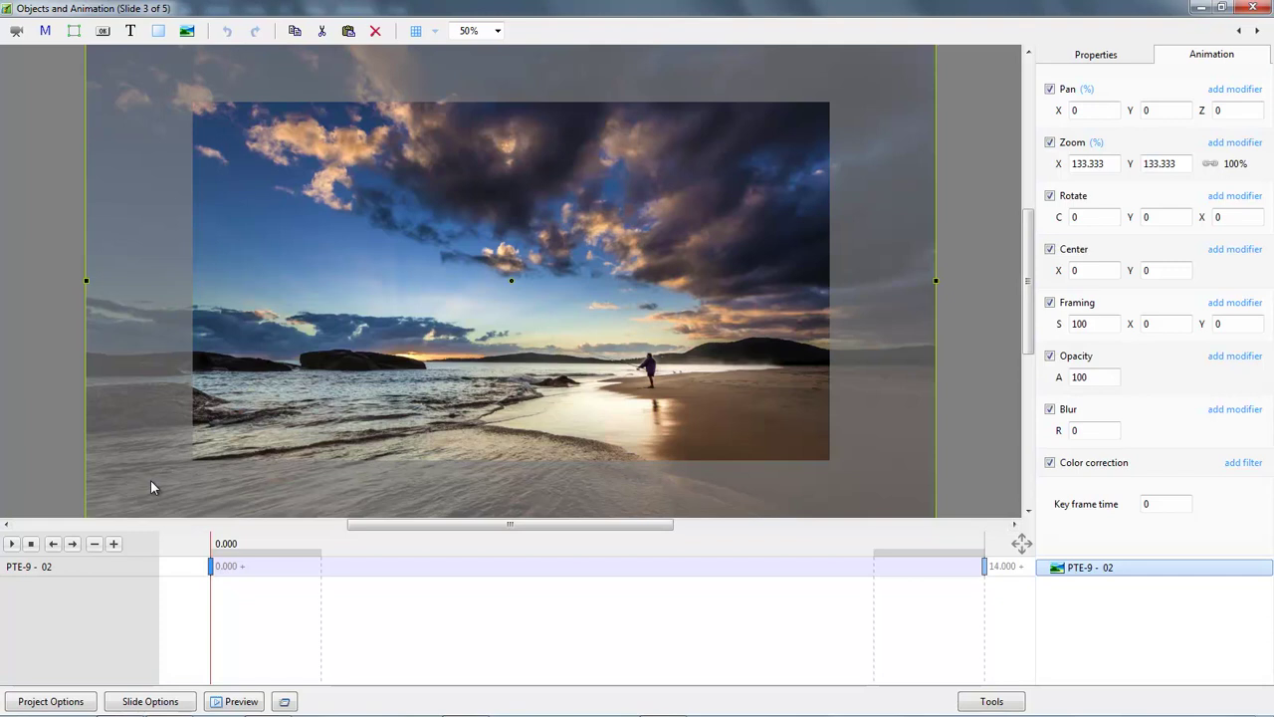
left_click(985, 570)
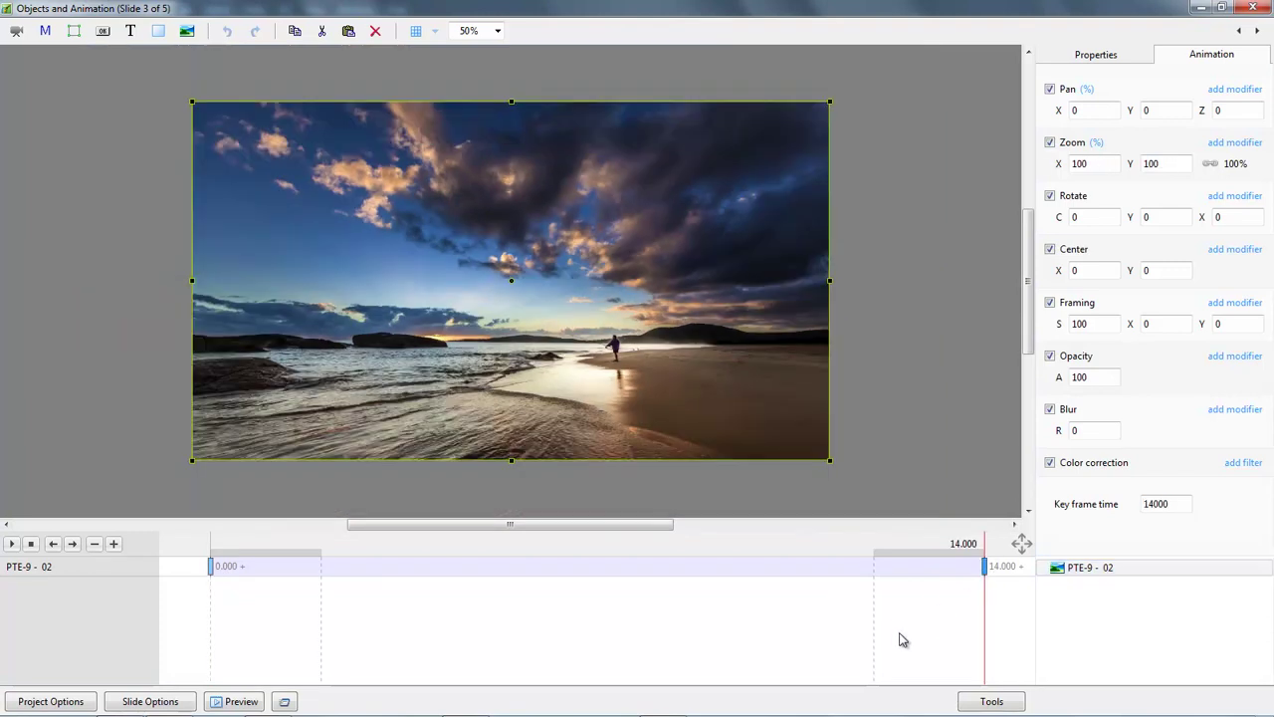
mouse_move(985, 569)
left_mouse_down()
mouse_move(222, 568)
mouse_move(737, 588)
mouse_move(991, 579)
left_mouse_up()
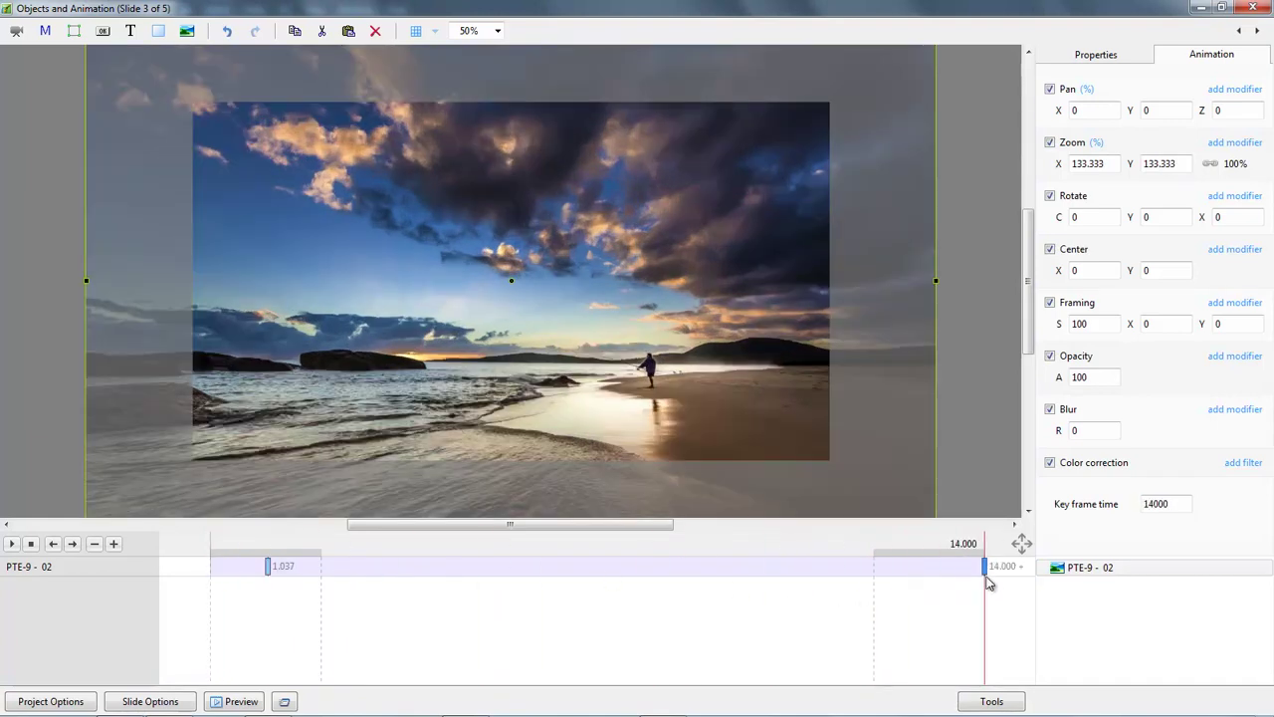
left_click_drag(267, 569, 211, 581)
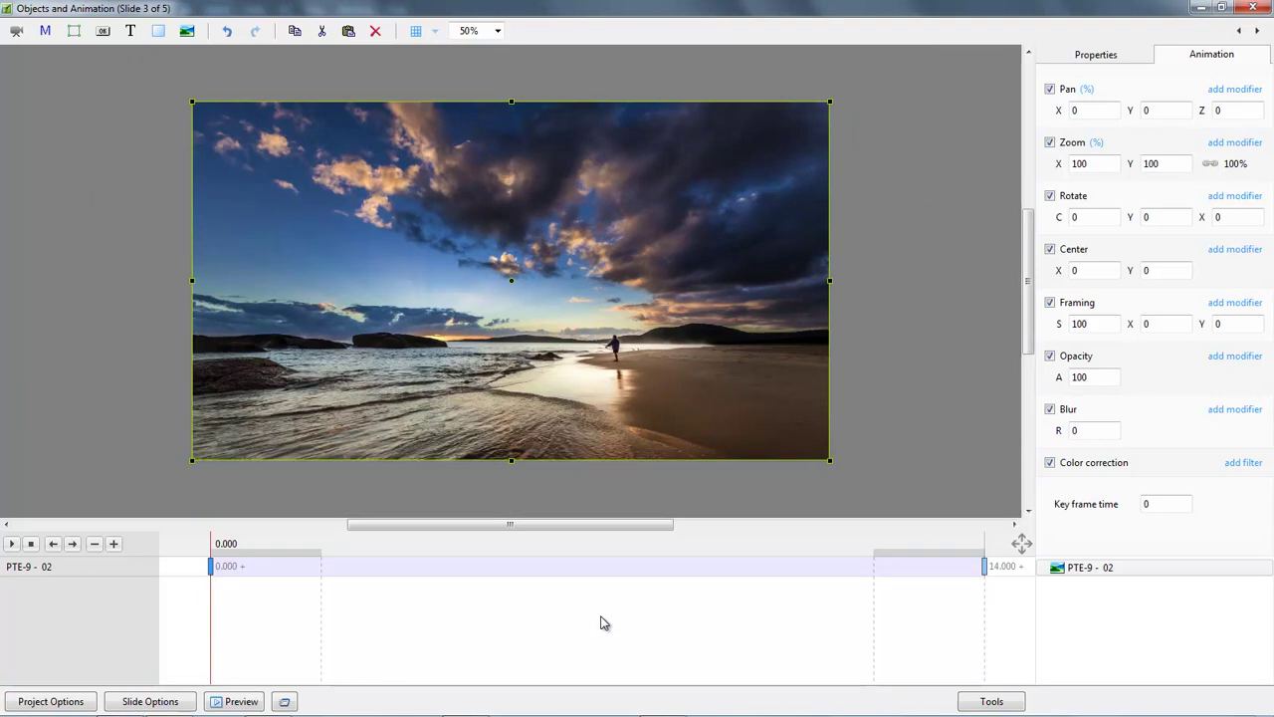
left_click(1251, 8)
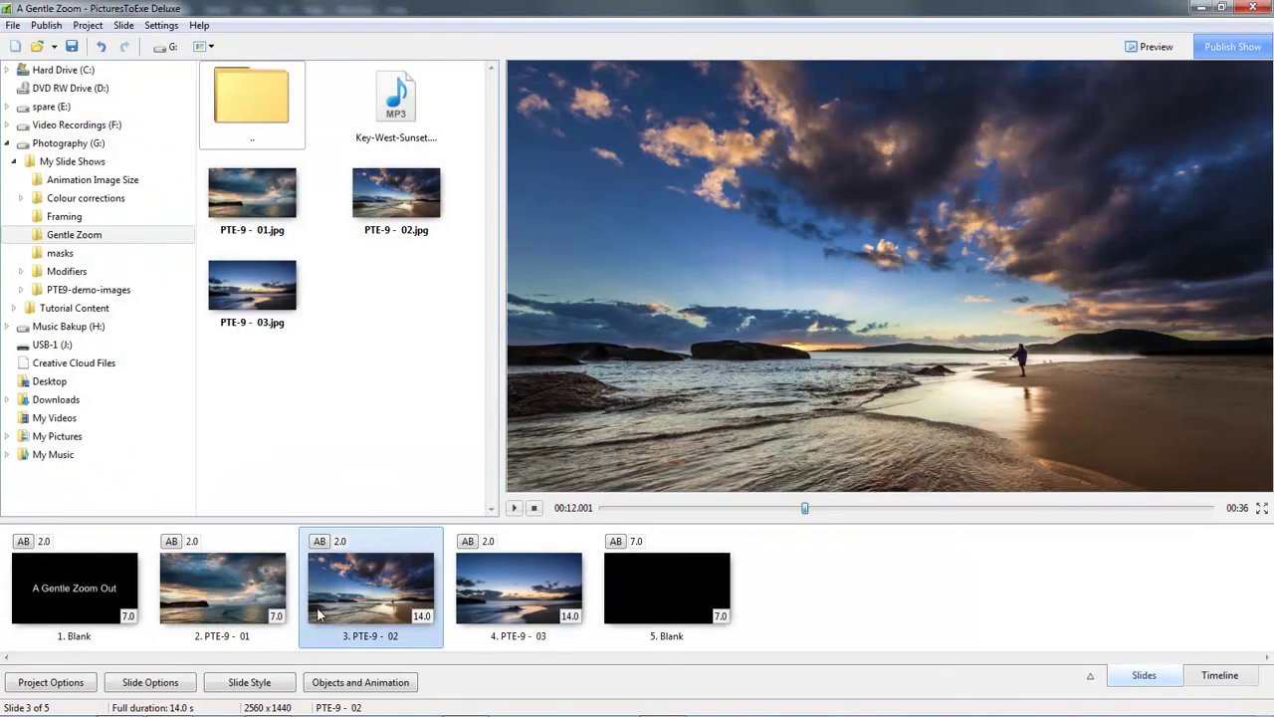
Play the show from slide 2 to preview the reversed zoom on slide 3
left_click(263, 589)
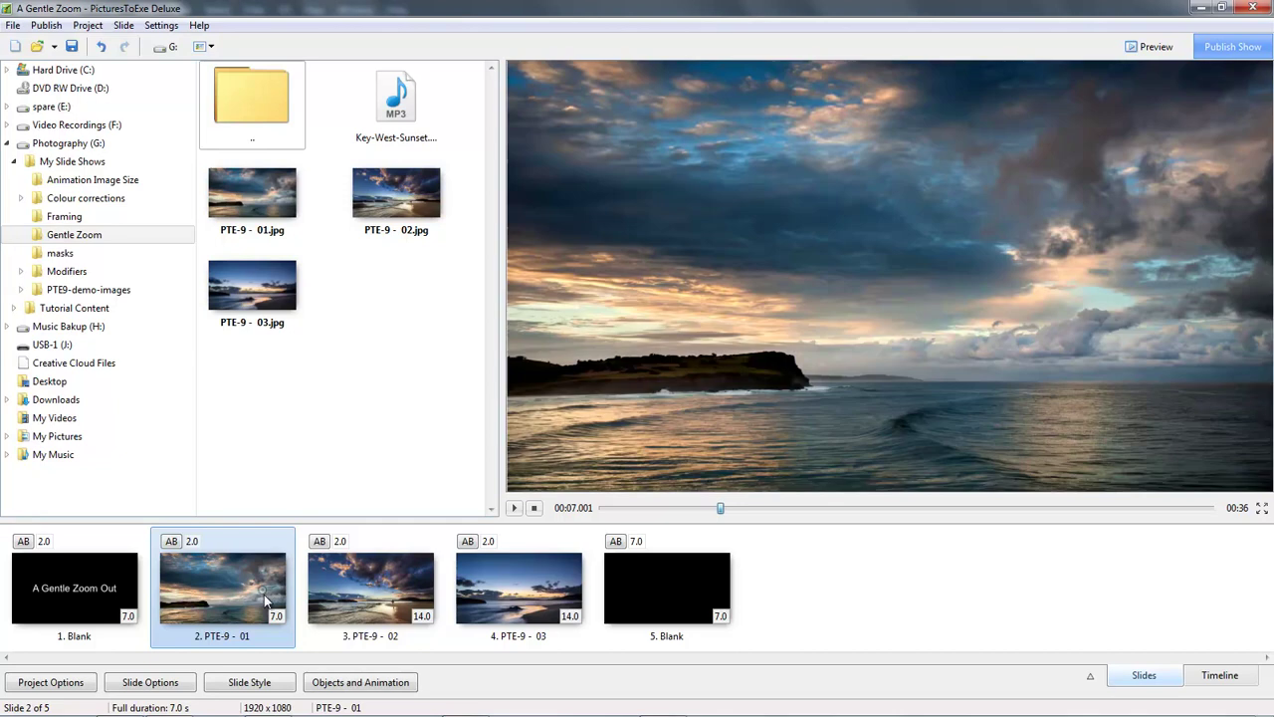
left_click(513, 508)
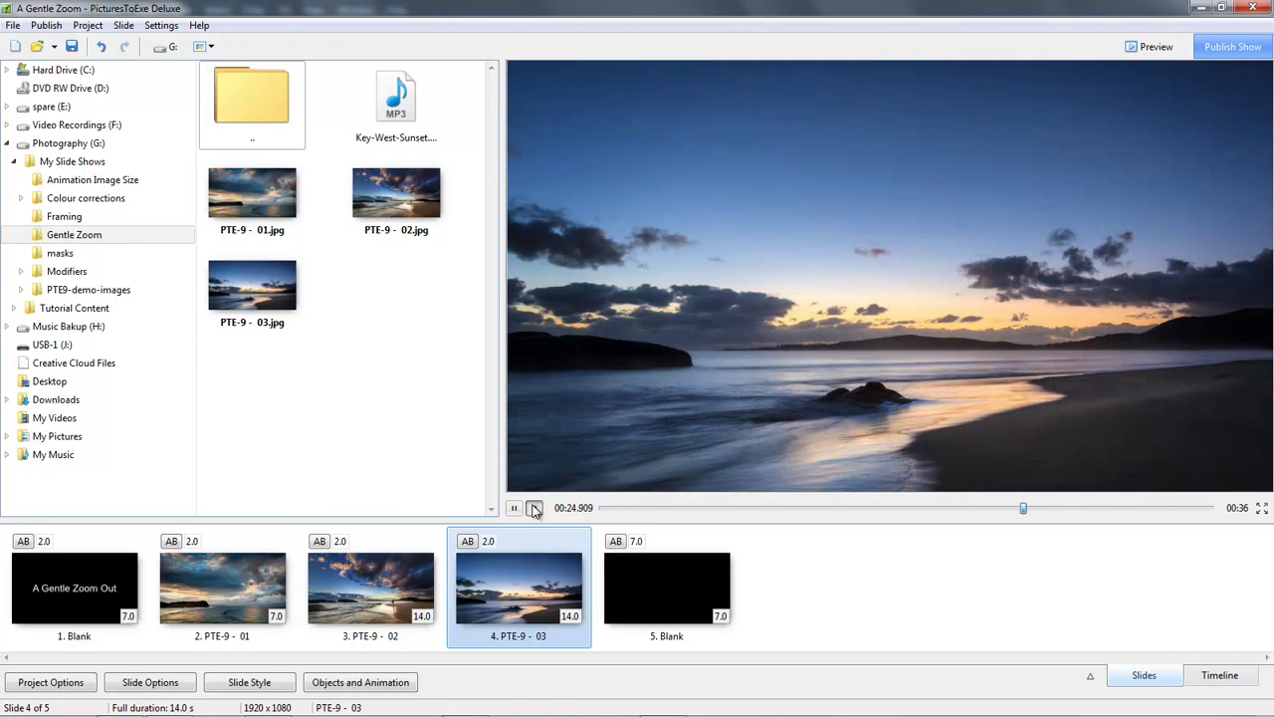
Stop the playback and create a slide style from slide 3, named Zoom in, in a new Gentle Zoom category
left_click(535, 509)
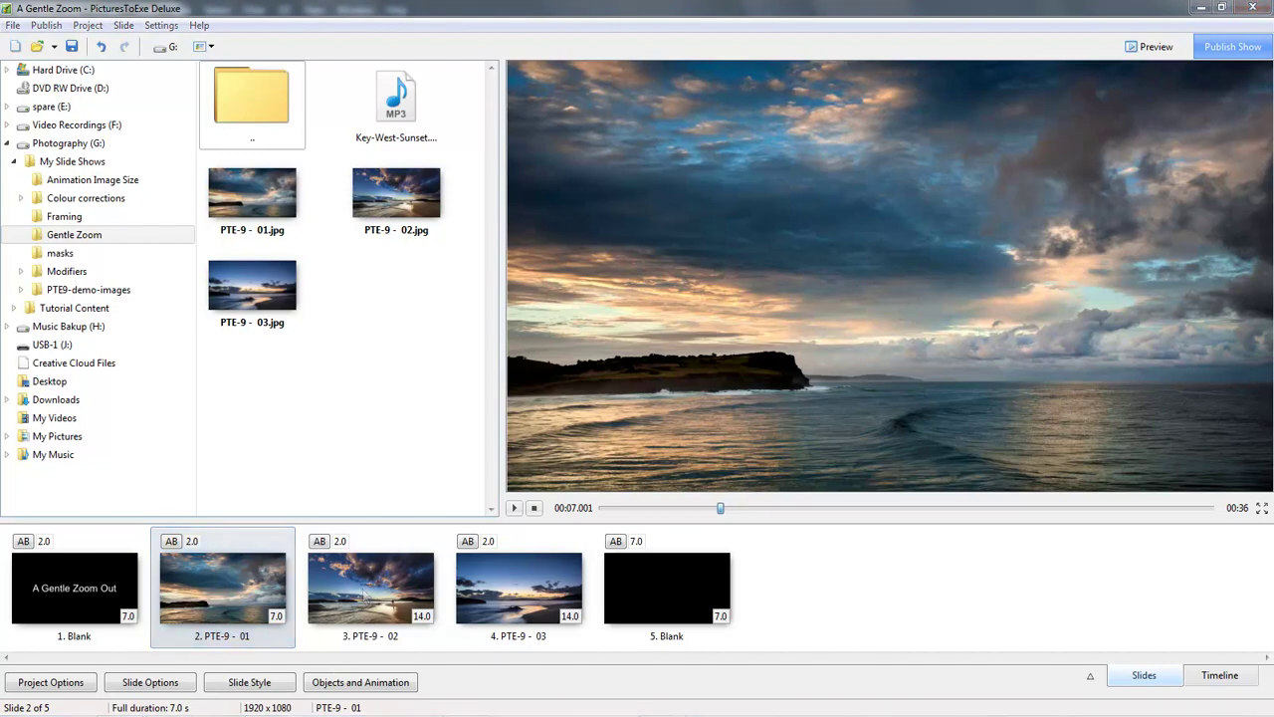
left_click(381, 589)
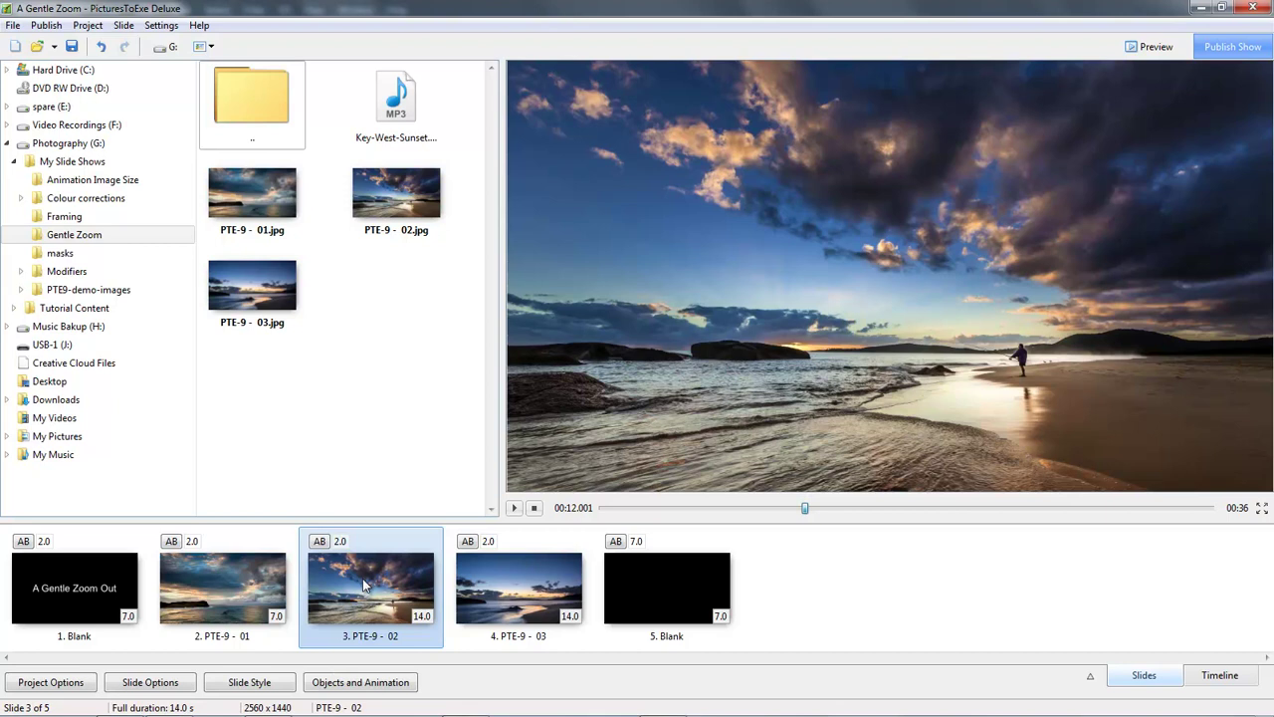
left_click(249, 685)
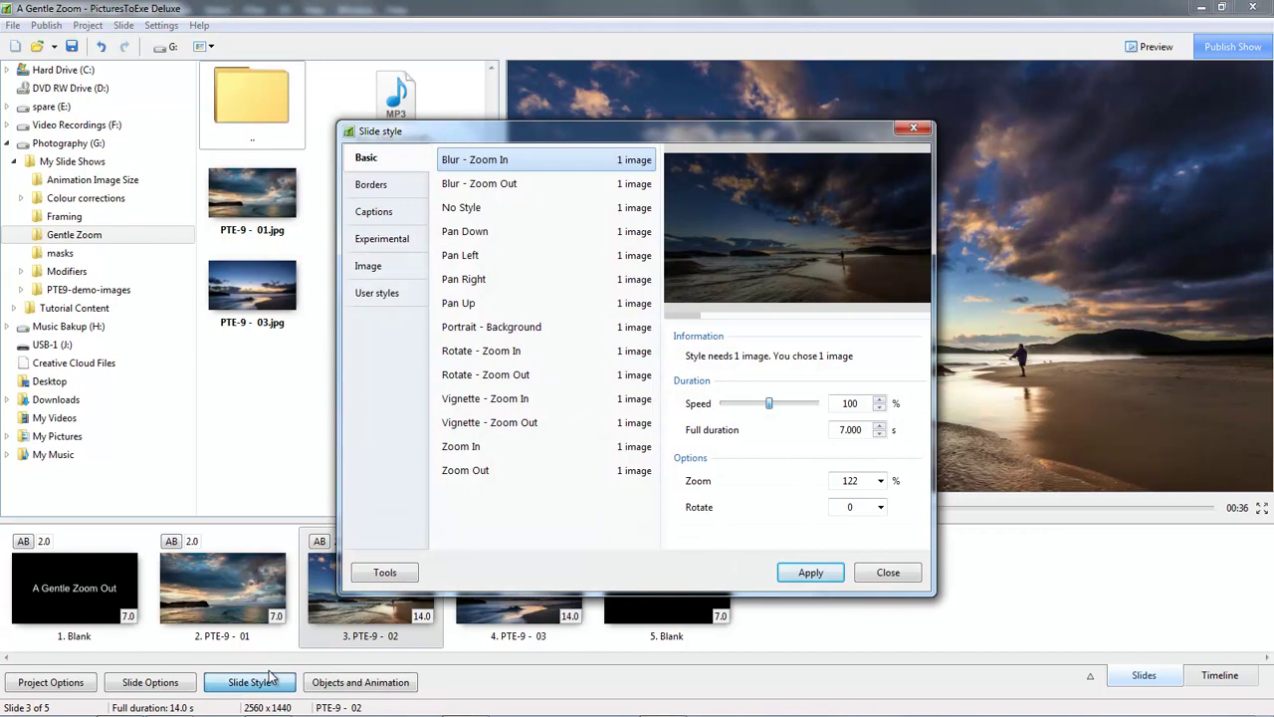
left_click(385, 575)
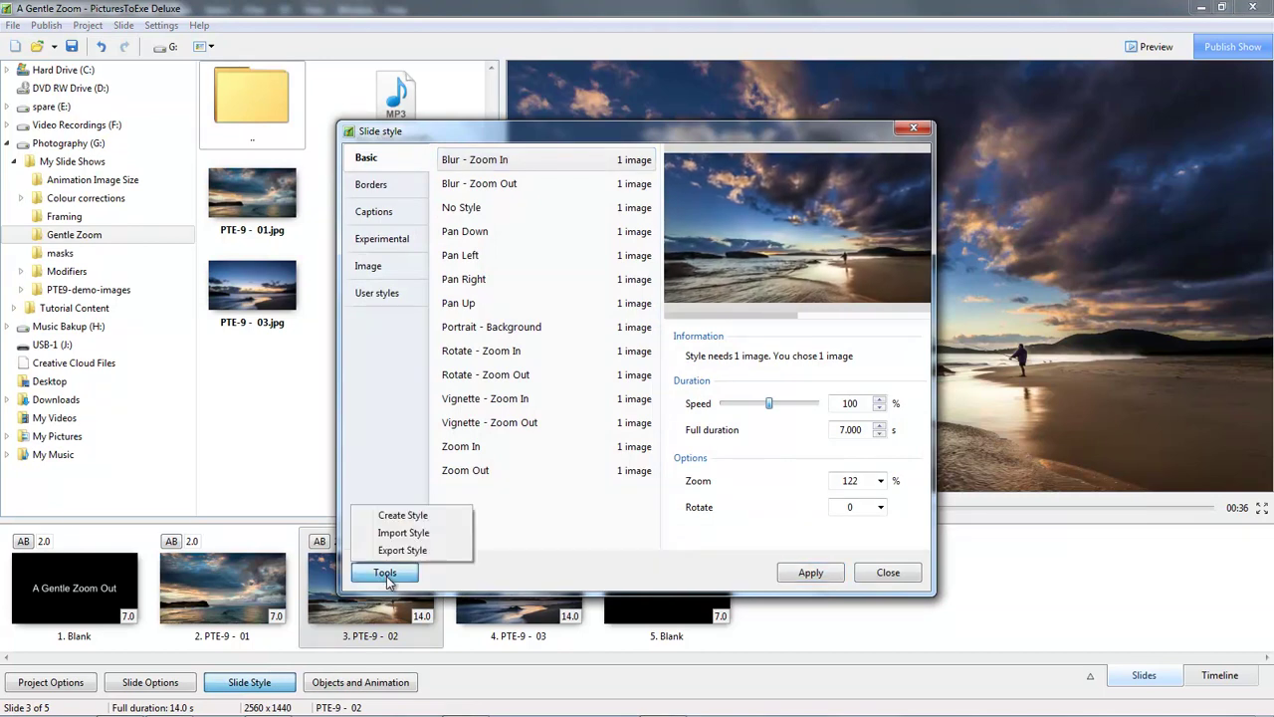
left_click(394, 517)
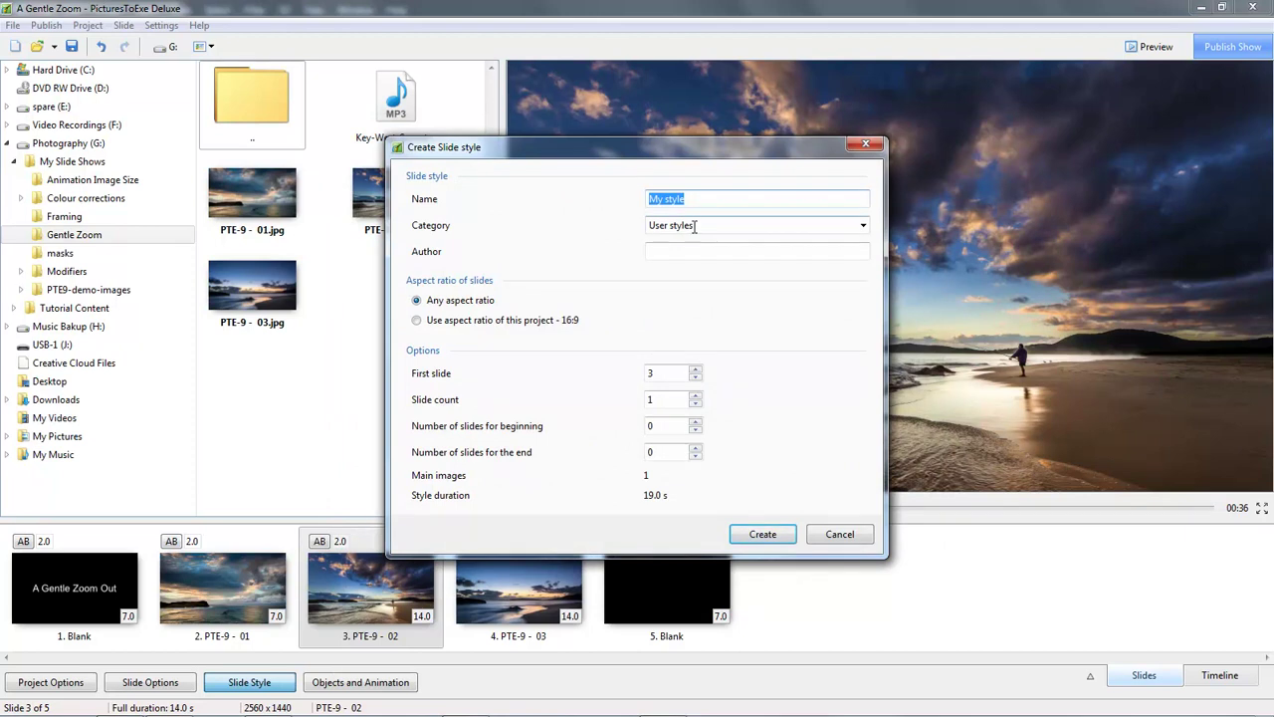
key("Tab")
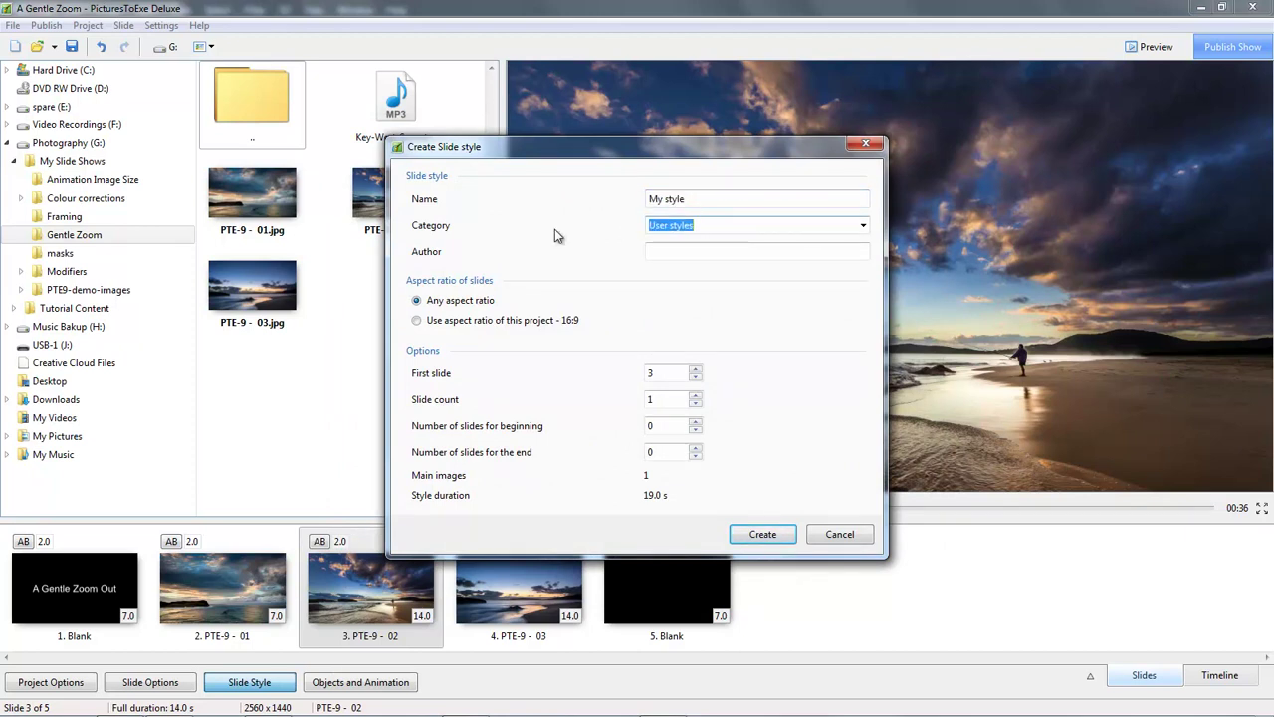
type("Gentle Zoom")
left_click(690, 198)
left_click(691, 198)
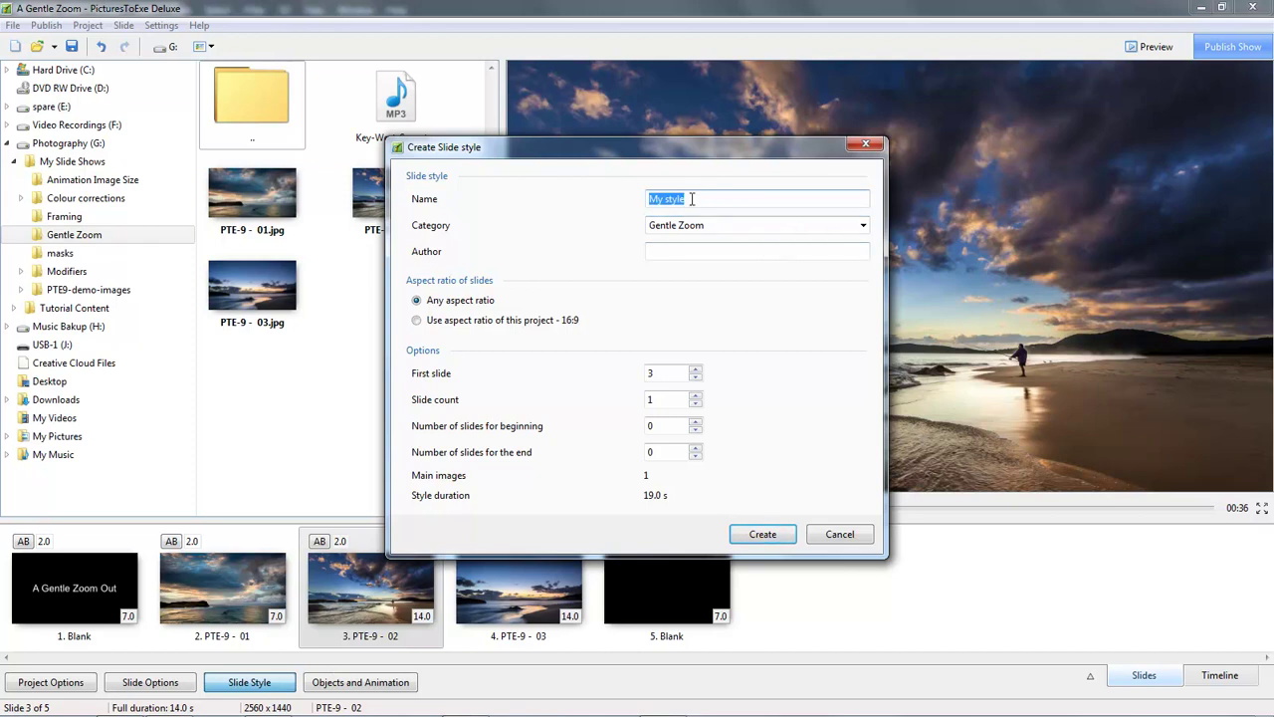
type("Zoom in")
left_click(762, 534)
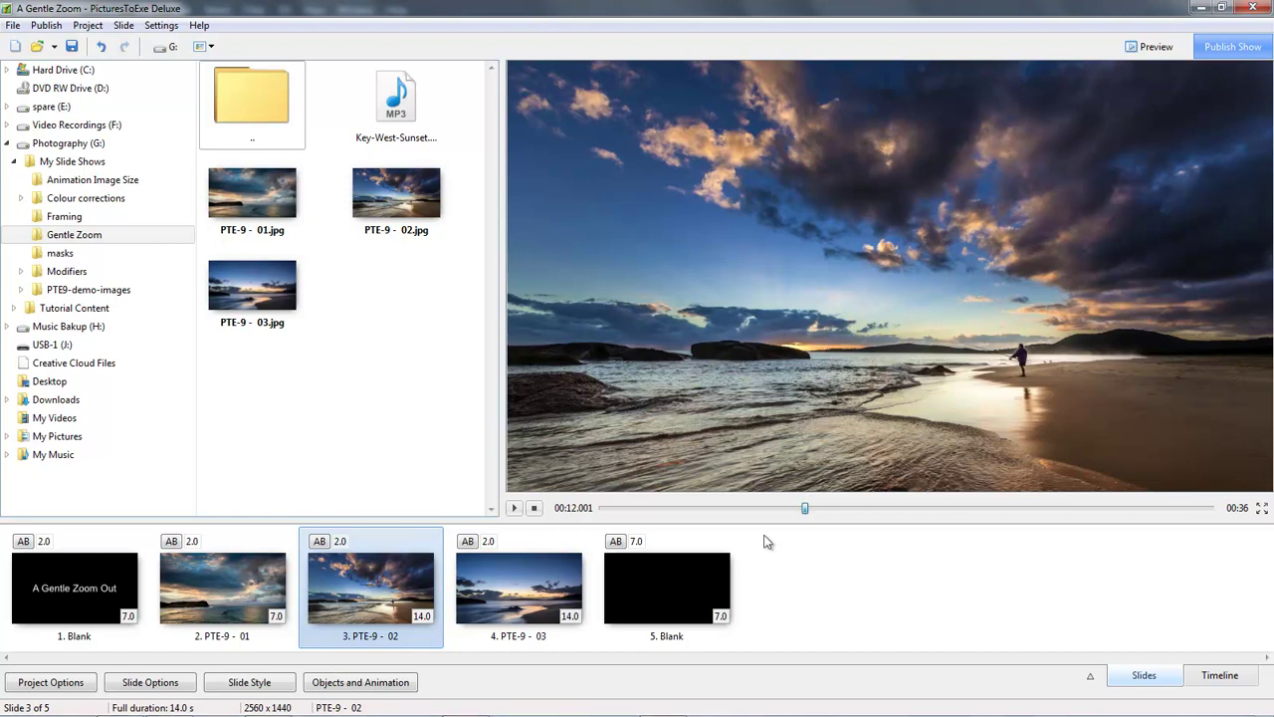
Add the image PTE-9 - 02.jpg three times to the end of the show, after the blank slide 5
left_click(400, 193)
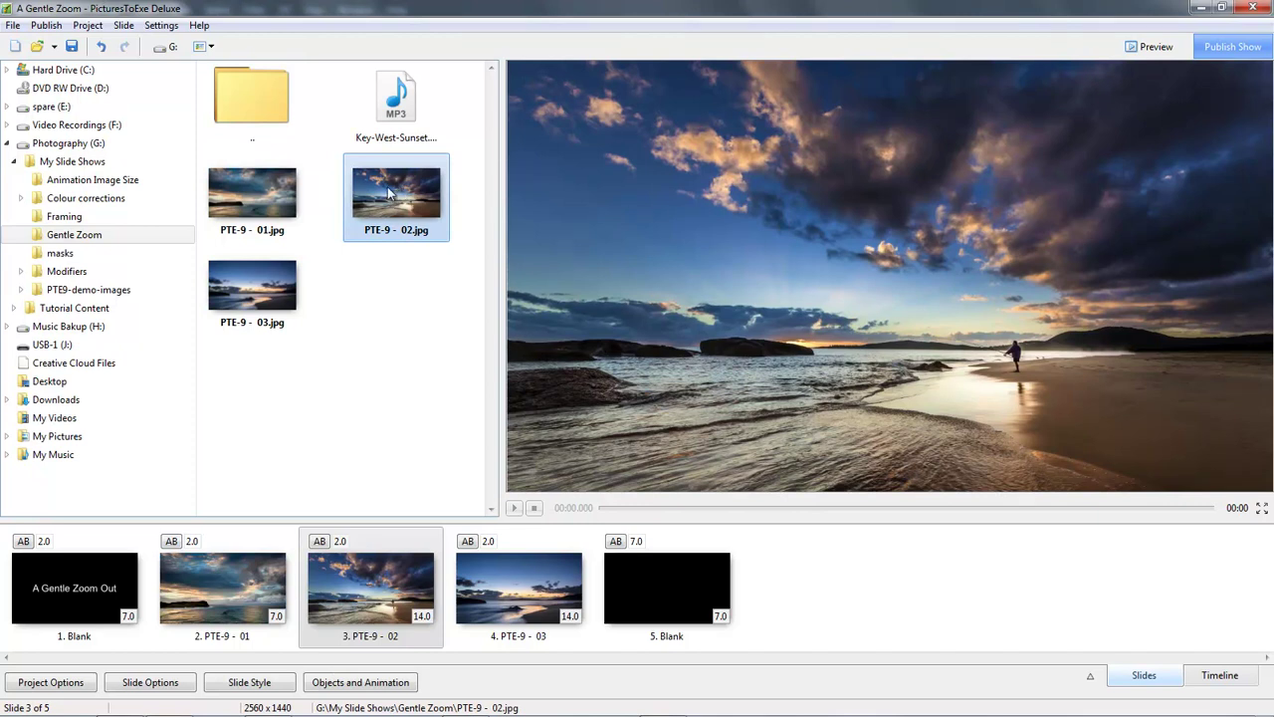
left_click_drag(384, 189, 846, 572)
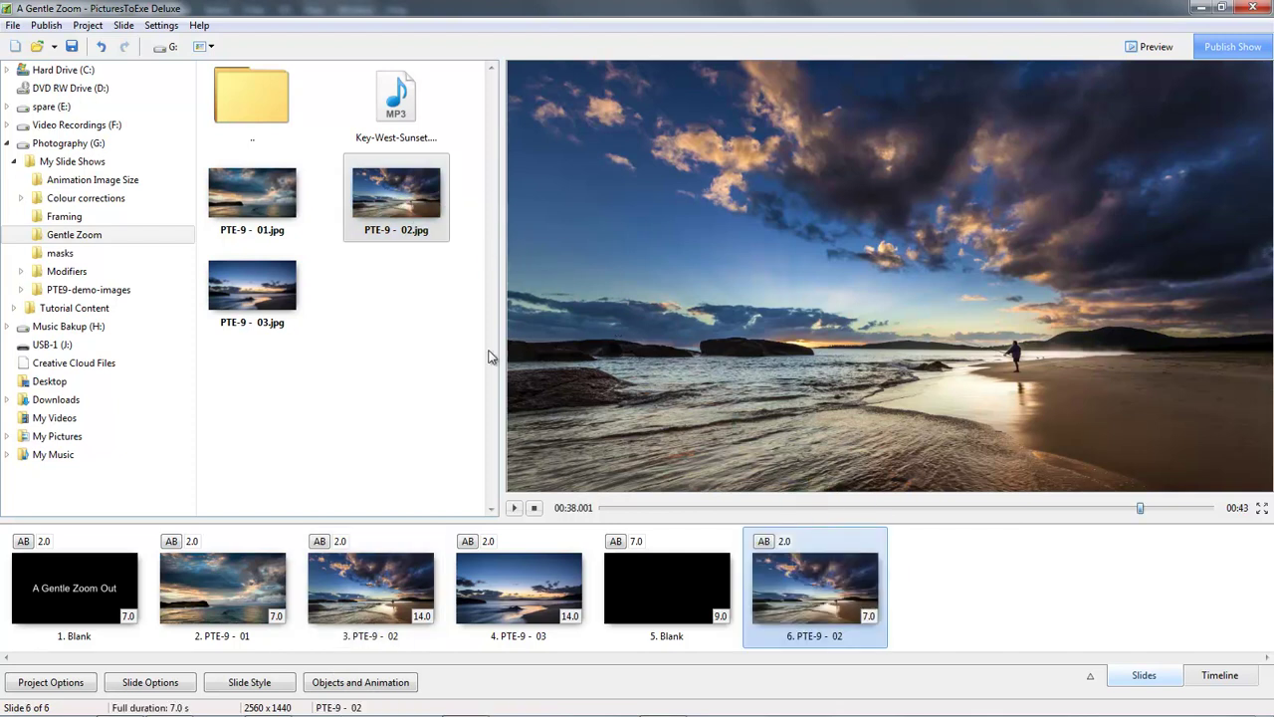
left_click_drag(388, 198, 956, 592)
left_click_drag(376, 224, 1136, 593)
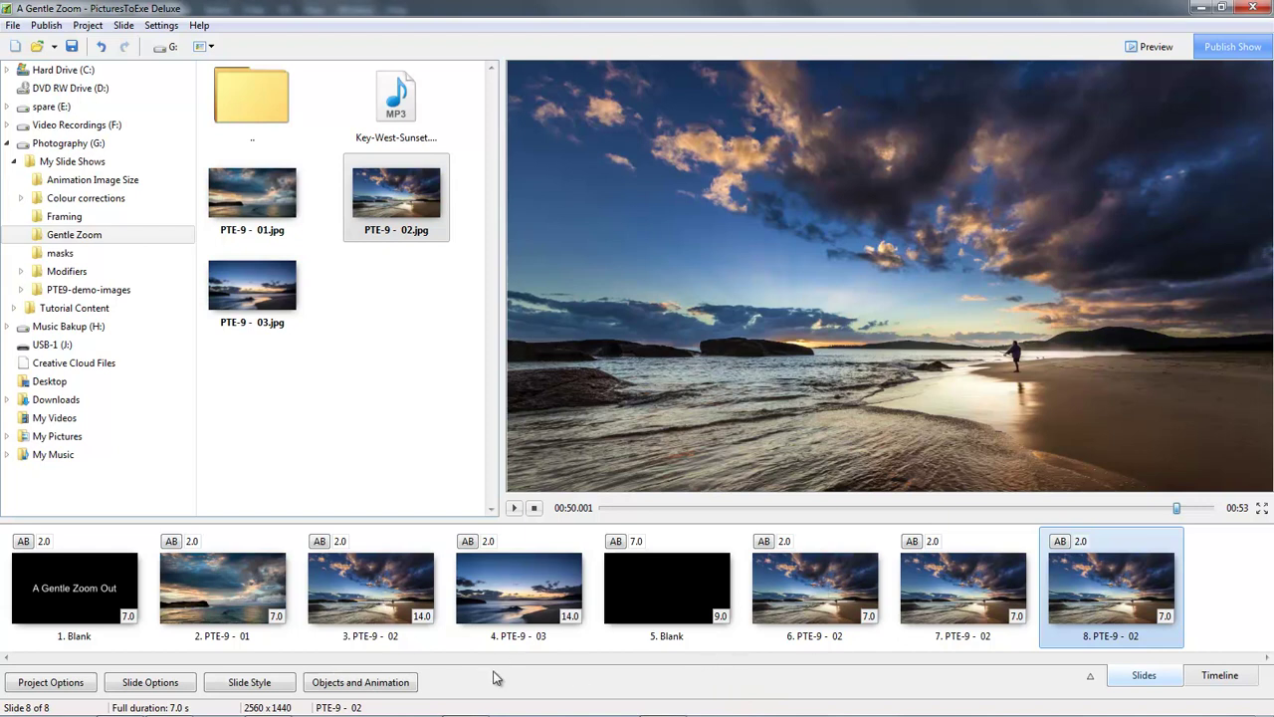
Apply the Zoom in style from the Gentle Zoom category to slides 6, 7 and 8 together
left_click(823, 585)
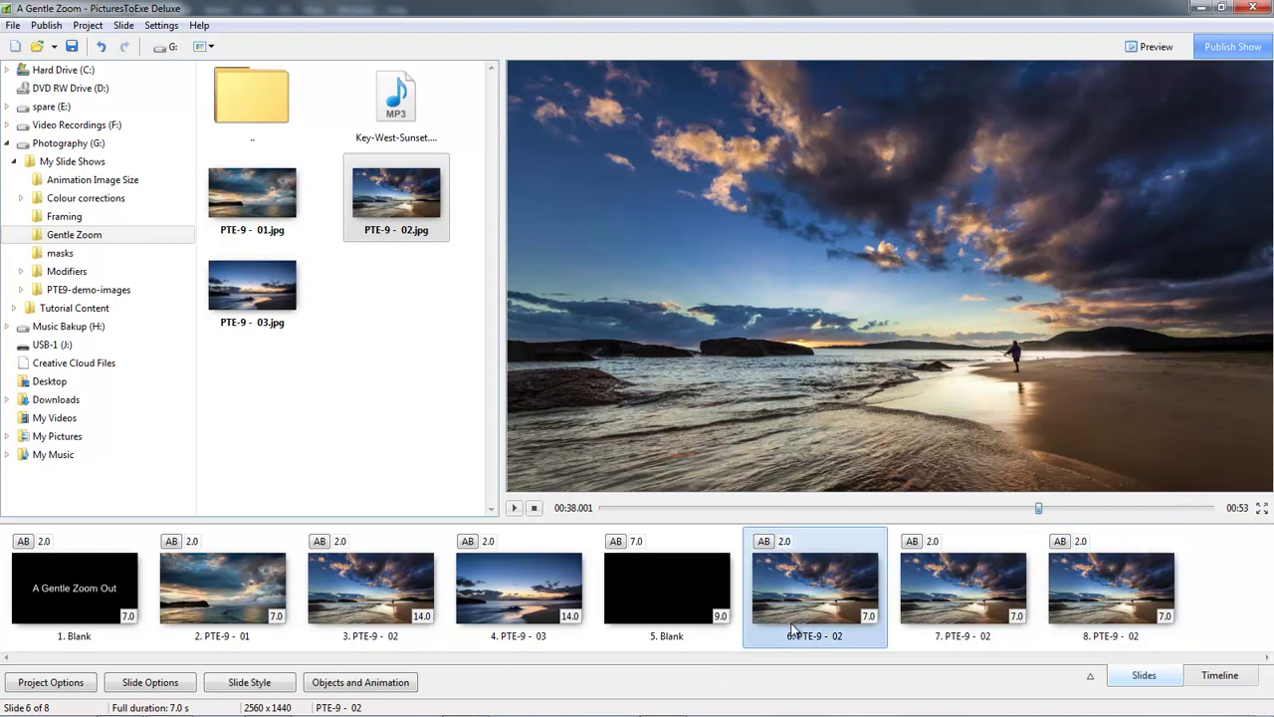
left_click(1001, 589, "ctrl")
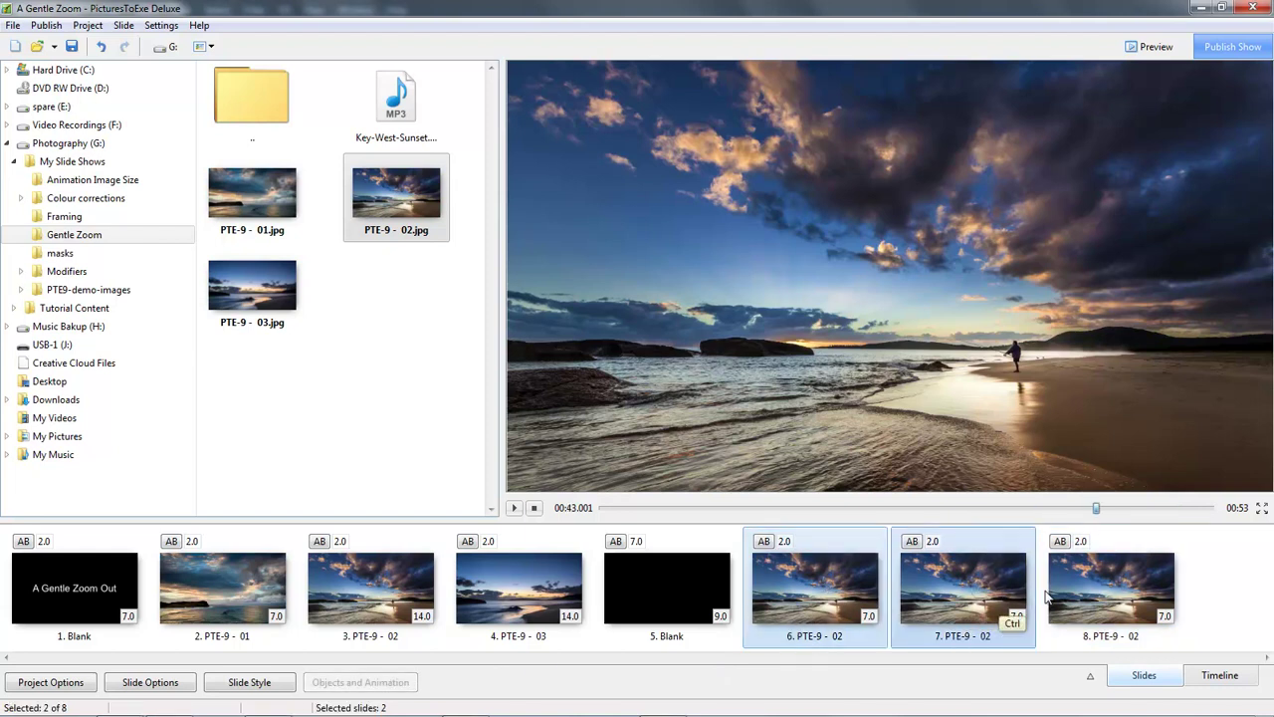
left_click(1099, 595, "ctrl")
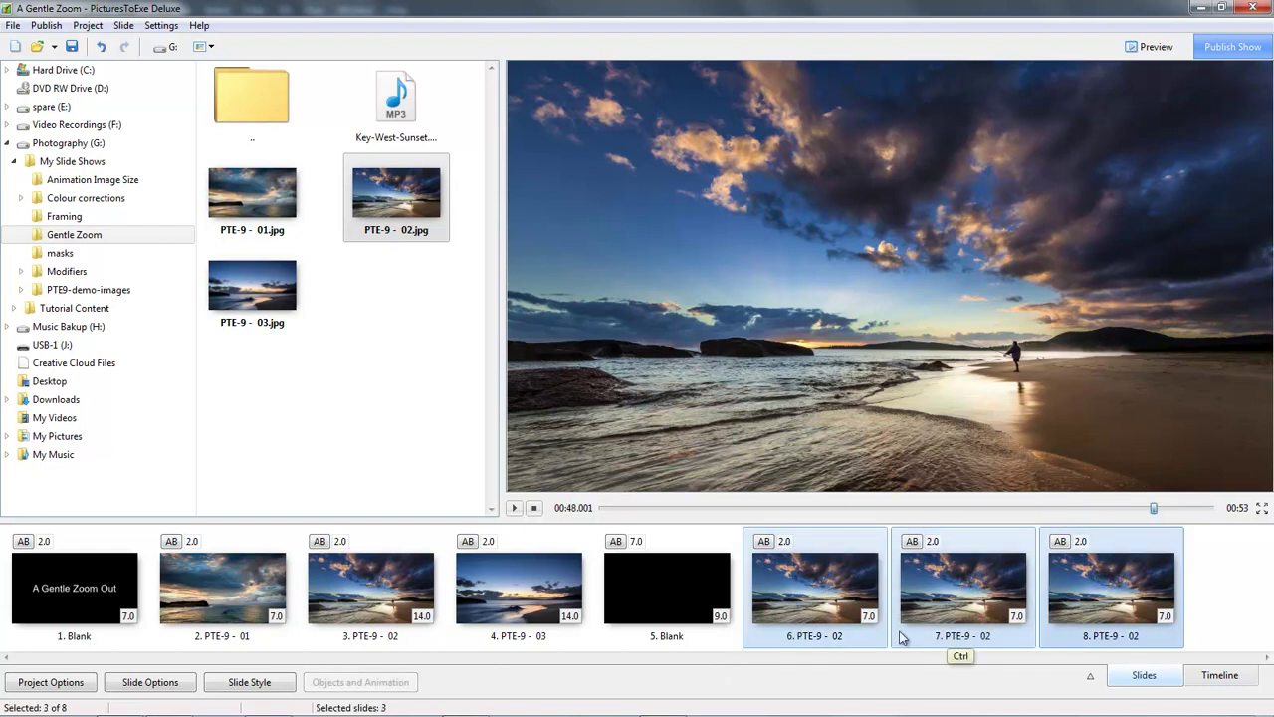
left_click(245, 686)
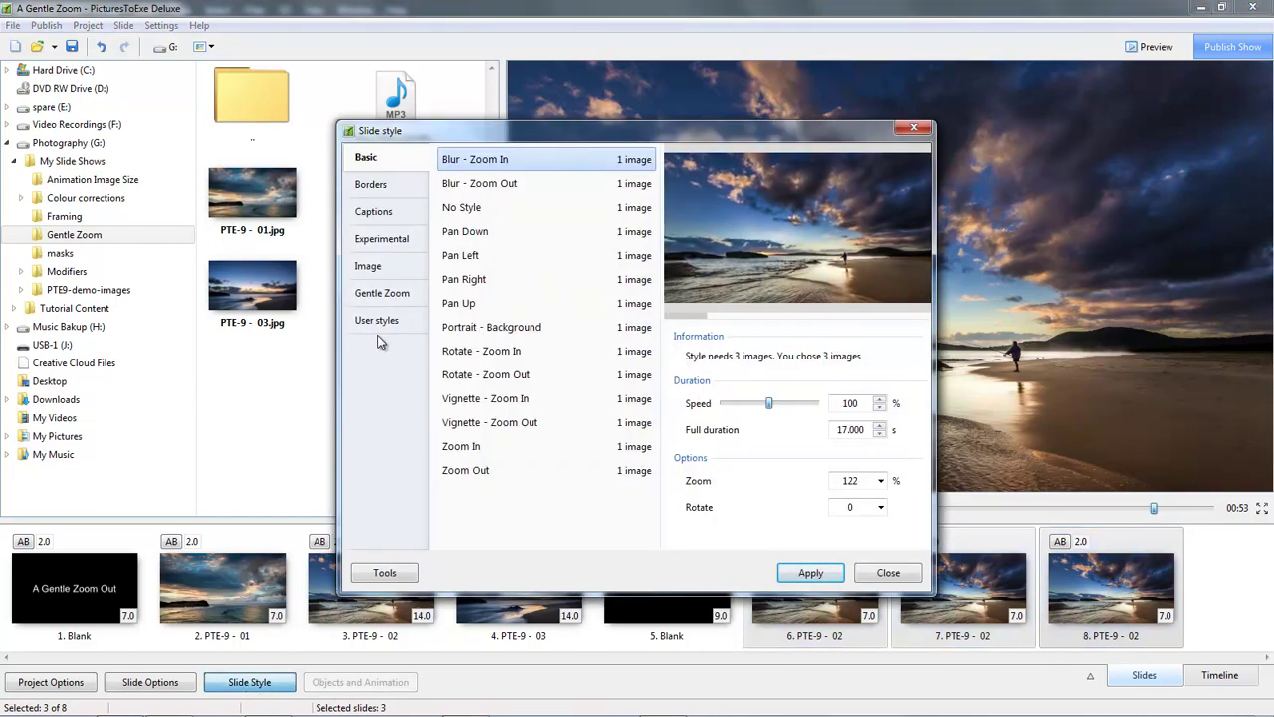
left_click(382, 294)
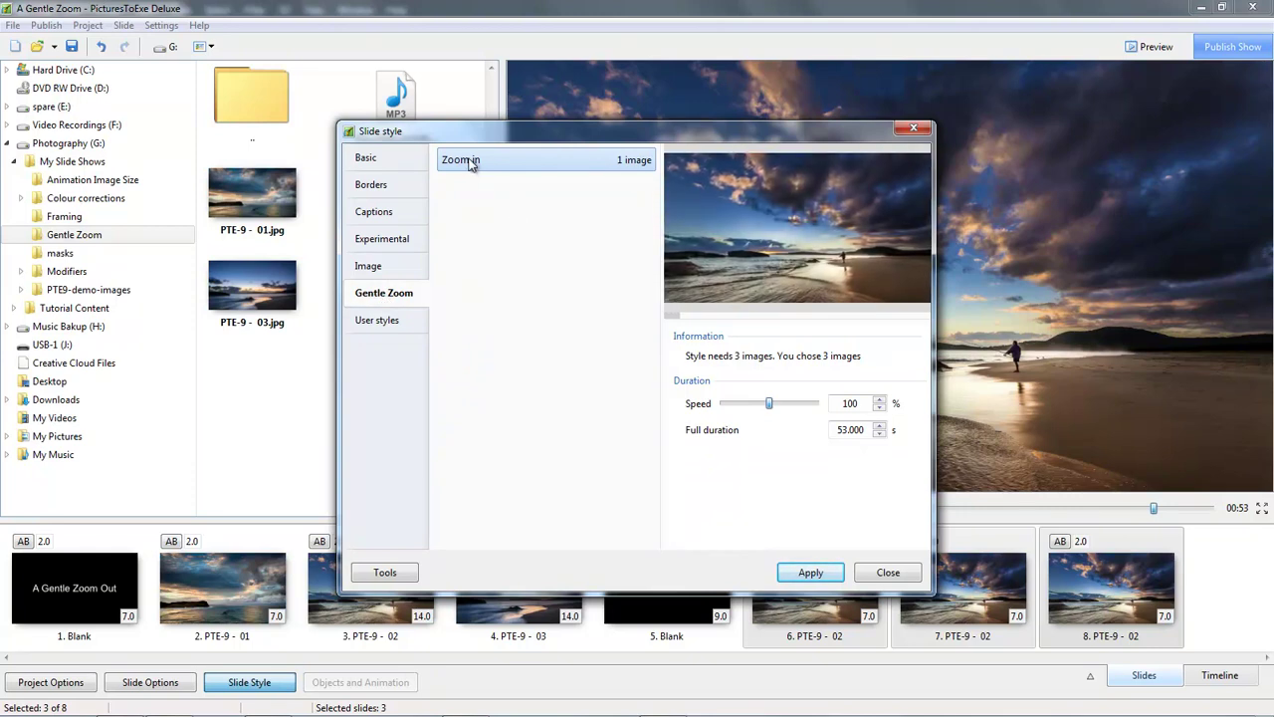
left_click(810, 573)
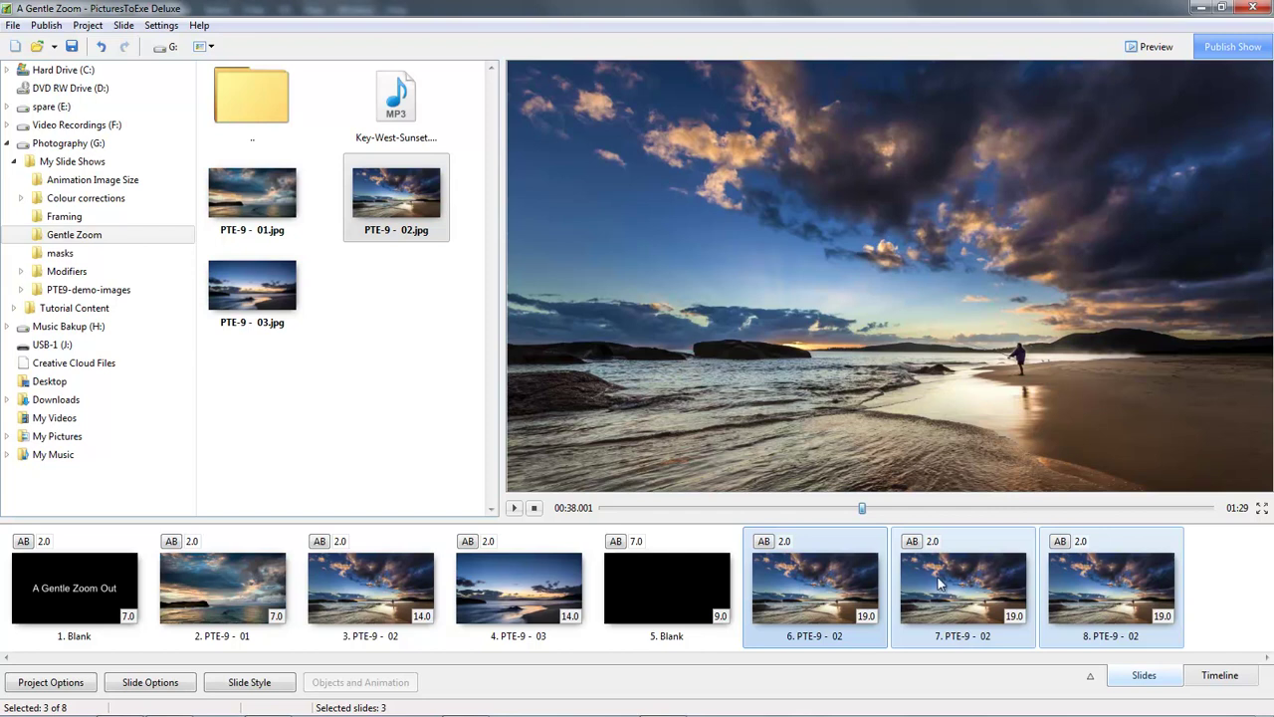
Scrub through the zoom animation of slides 6, 7 and 8 in Objects and Animation, then close the editor
left_click(796, 590)
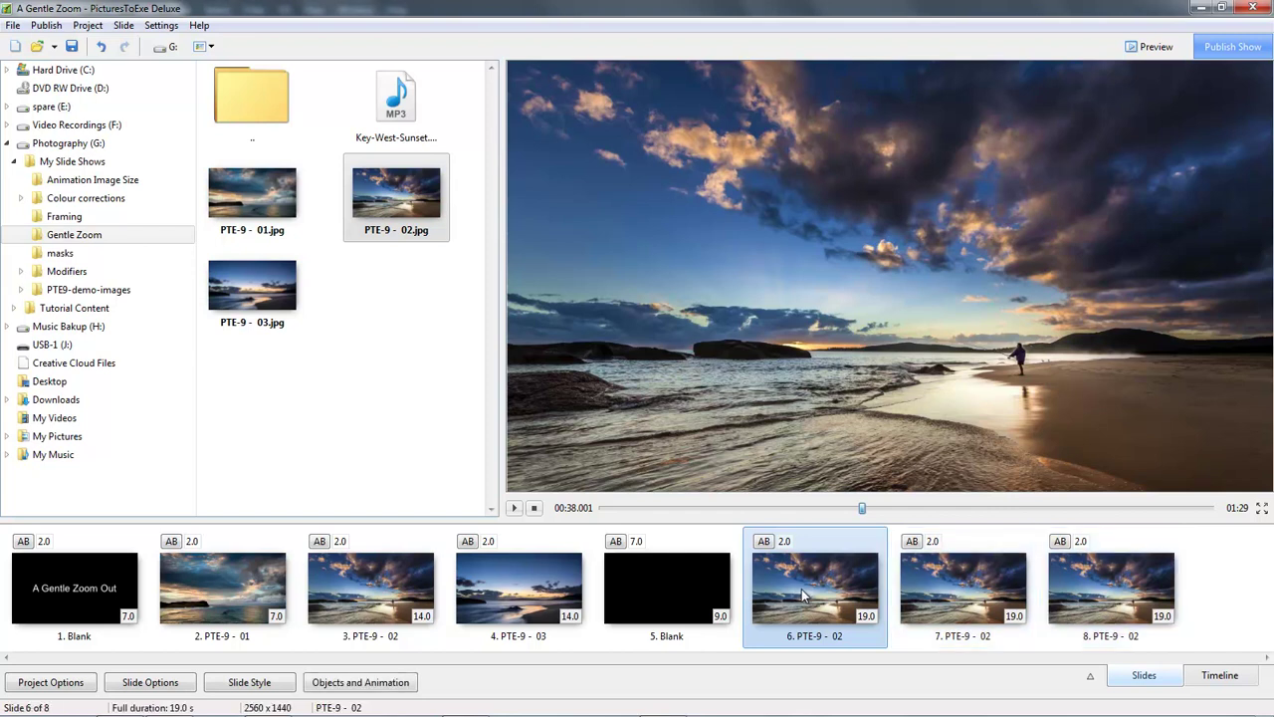
left_click(370, 686)
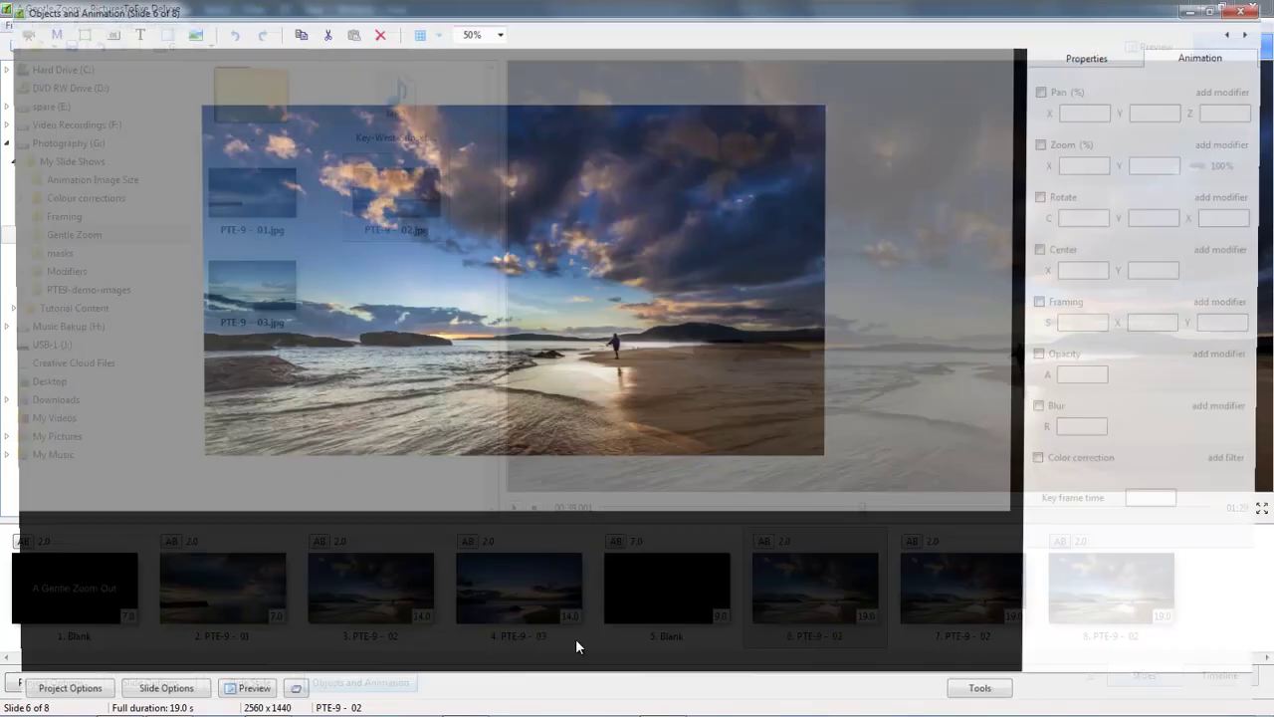
left_click_drag(208, 595, 862, 569)
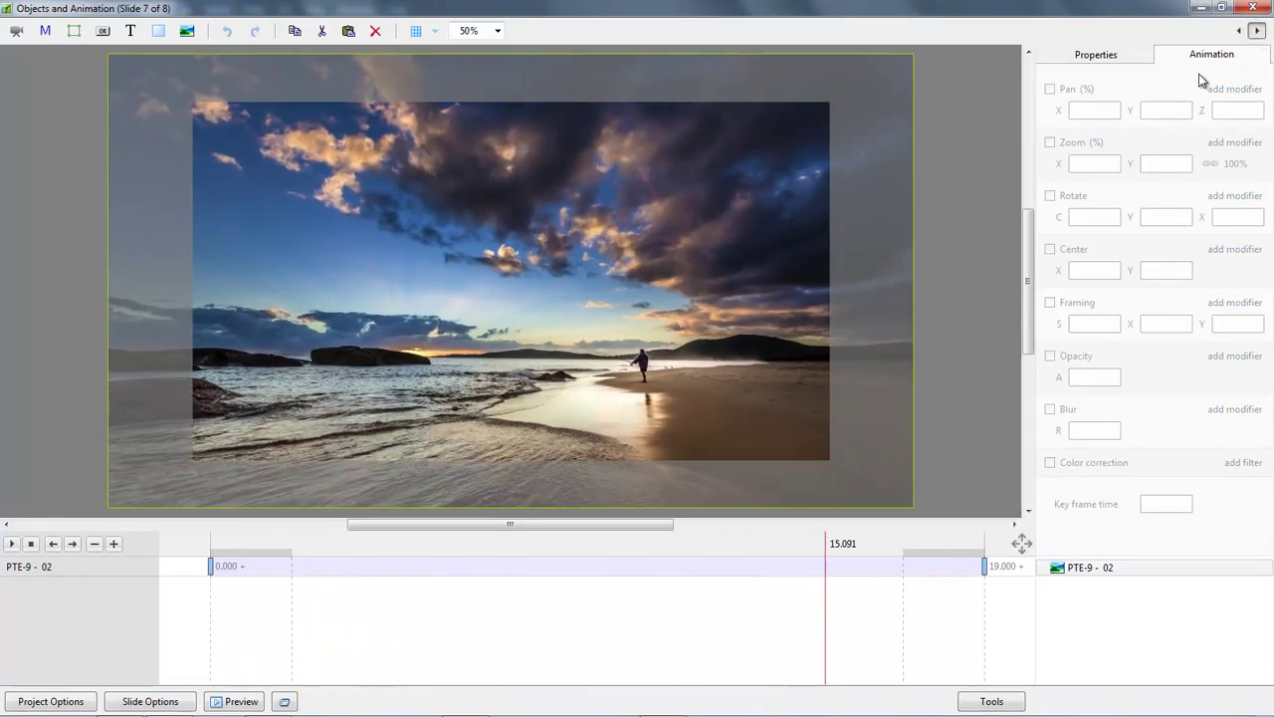
left_click(1256, 31)
left_click_drag(222, 617, 770, 600)
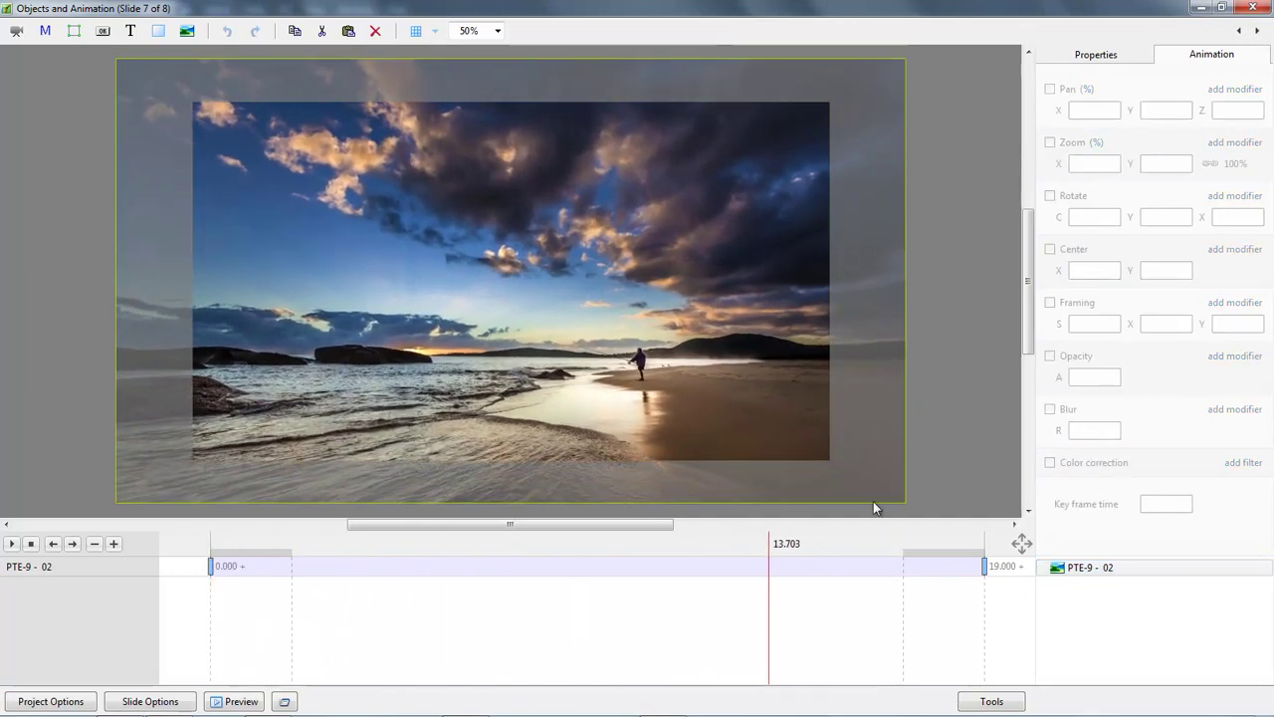
left_click(1256, 31)
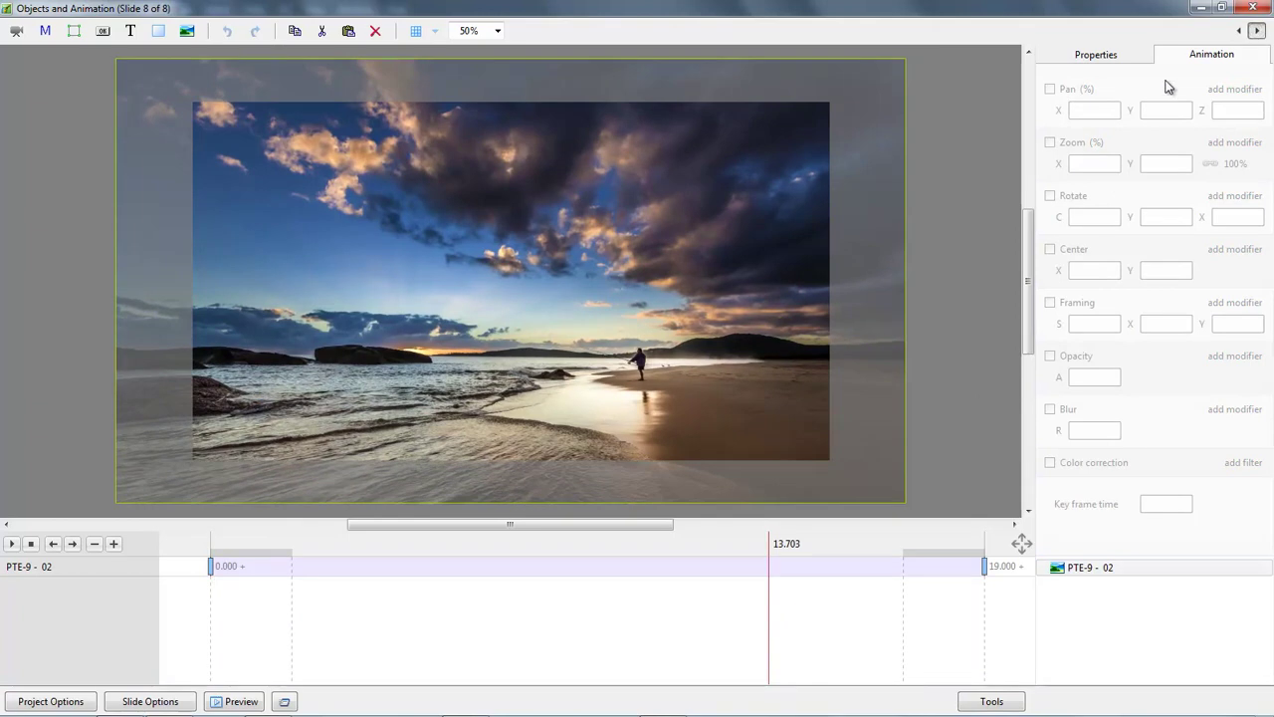
left_click_drag(218, 608, 630, 628)
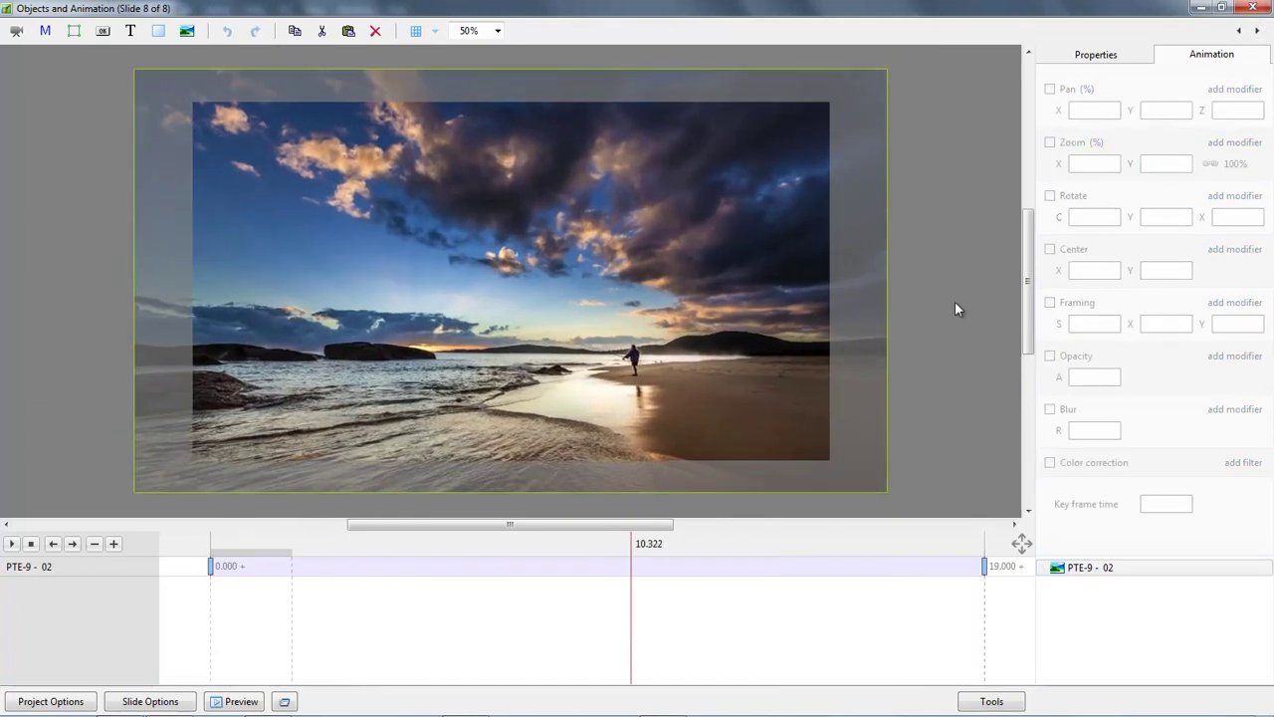
left_click(1252, 8)
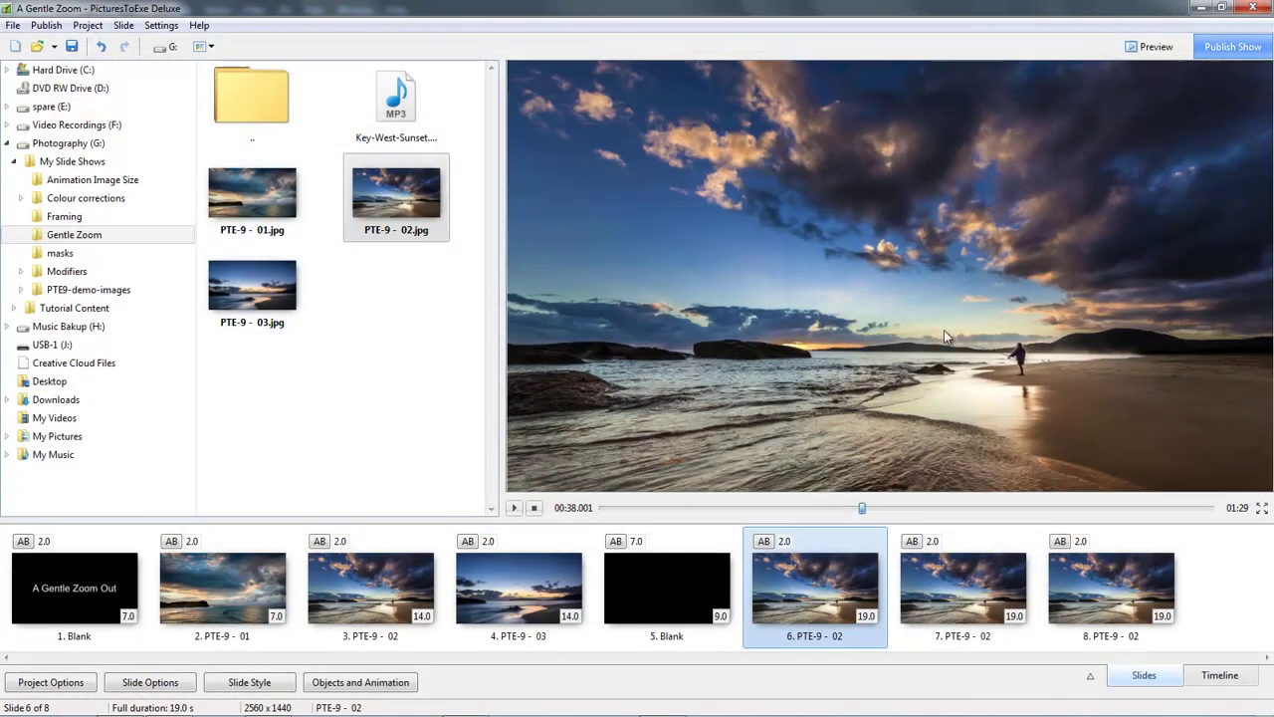